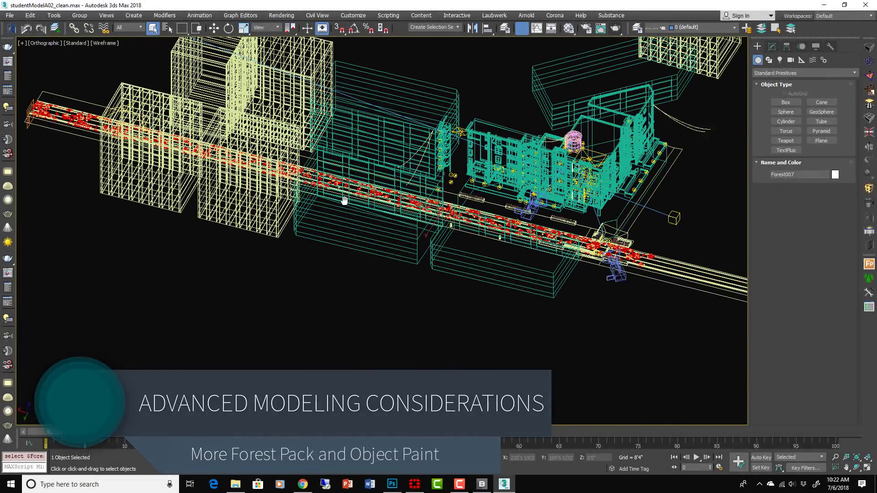
Step: Switch the viewport to shaded display and examine the planters and fallen leaves scattered along the street
{"action": "key", "text": "F3"}
{"action": "scroll", "coordinate": [574, 299], "scroll_direction": "up", "scroll_amount": 10}
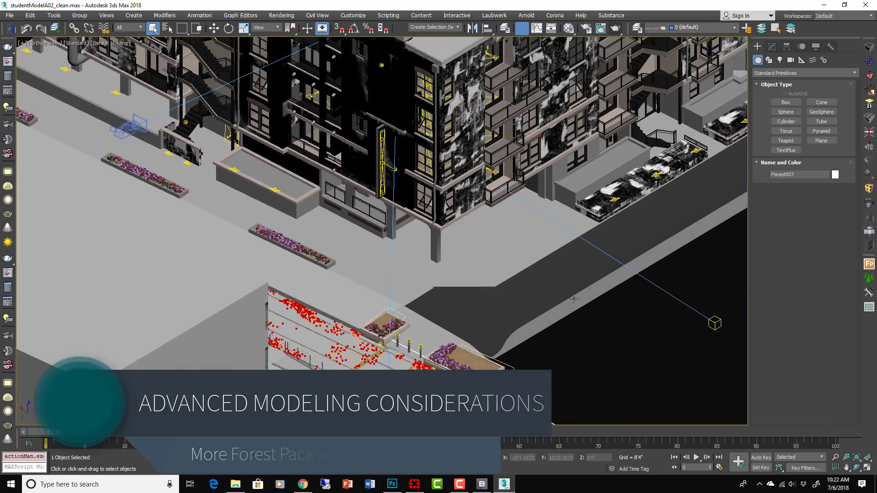
{"action": "scroll", "coordinate": [573, 299], "scroll_direction": "down", "scroll_amount": 2}
{"action": "middle_click_drag", "start_coordinate": [463, 299], "coordinate": [433, 167]}
{"action": "scroll", "coordinate": [433, 166], "scroll_direction": "down", "scroll_amount": 2}
{"action": "middle_click_drag", "start_coordinate": [543, 243], "coordinate": [489, 258], "text": "alt"}
{"action": "scroll", "coordinate": [346, 249], "scroll_direction": "up", "scroll_amount": 8}
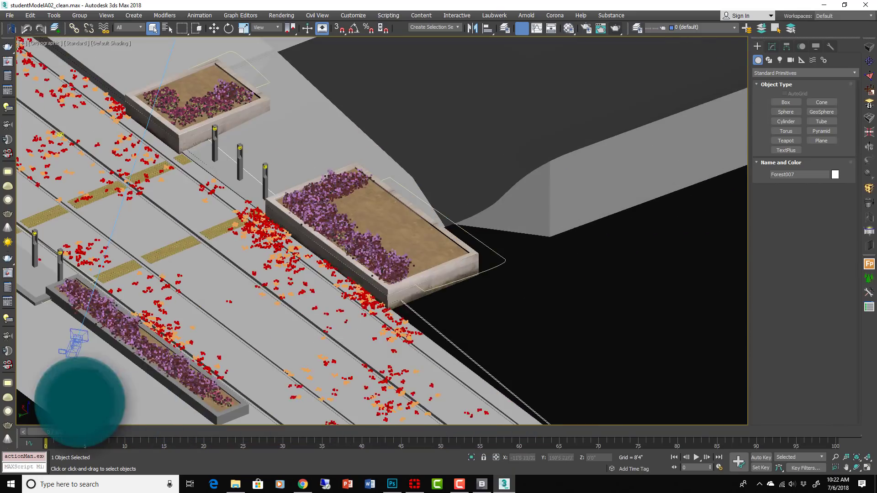
{"action": "scroll", "coordinate": [345, 249], "scroll_direction": "down", "scroll_amount": 6}
{"action": "scroll", "coordinate": [483, 161], "scroll_direction": "up", "scroll_amount": 4}
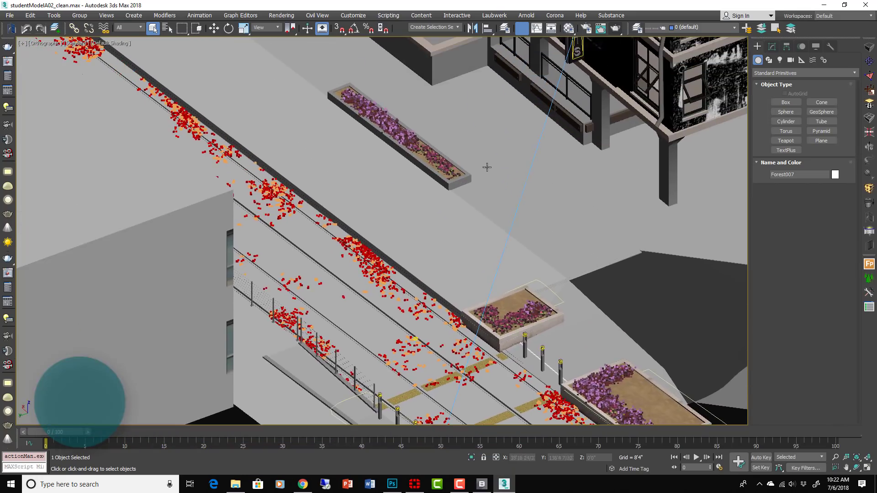
{"action": "scroll", "coordinate": [484, 162], "scroll_direction": "down", "scroll_amount": 5}
{"action": "middle_click_drag", "start_coordinate": [514, 156], "coordinate": [498, 193]}
{"action": "scroll", "coordinate": [556, 170], "scroll_direction": "down", "scroll_amount": 2}
{"action": "scroll", "coordinate": [560, 318], "scroll_direction": "up", "scroll_amount": 8}
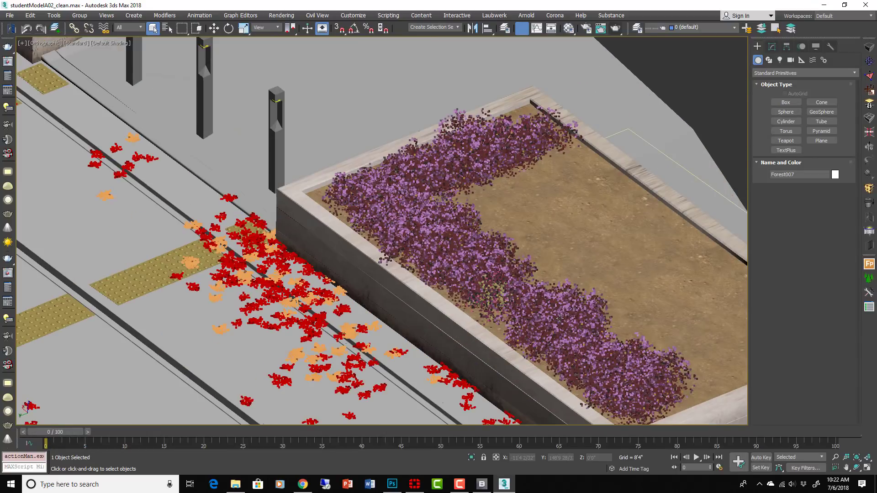
Step: Select the flower Forest object in the large planter in wireframe display and show its geometry parameters
{"action": "left_click", "coordinate": [559, 319]}
{"action": "key", "text": "F3"}
{"action": "scroll", "coordinate": [565, 269], "scroll_direction": "down", "scroll_amount": 4}
{"action": "left_click", "coordinate": [547, 226]}
{"action": "left_click", "coordinate": [558, 241]}
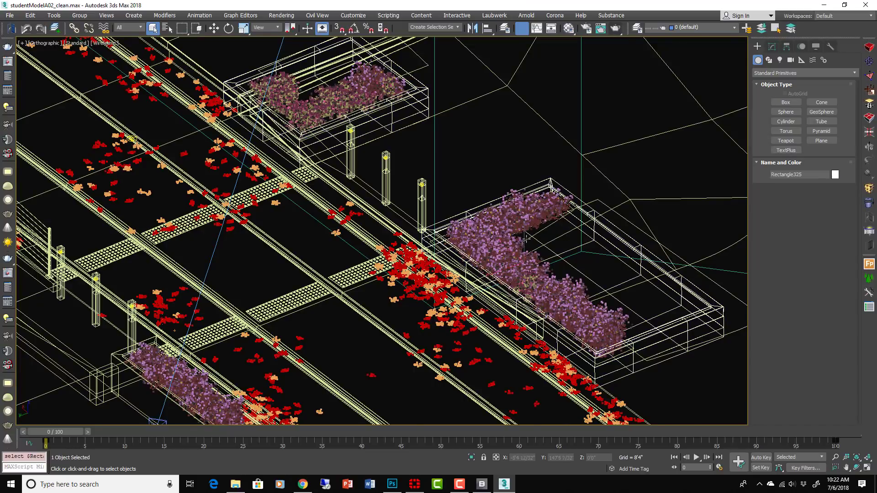
{"action": "scroll", "coordinate": [498, 231], "scroll_direction": "up", "scroll_amount": 4}
{"action": "left_click", "coordinate": [772, 47]}
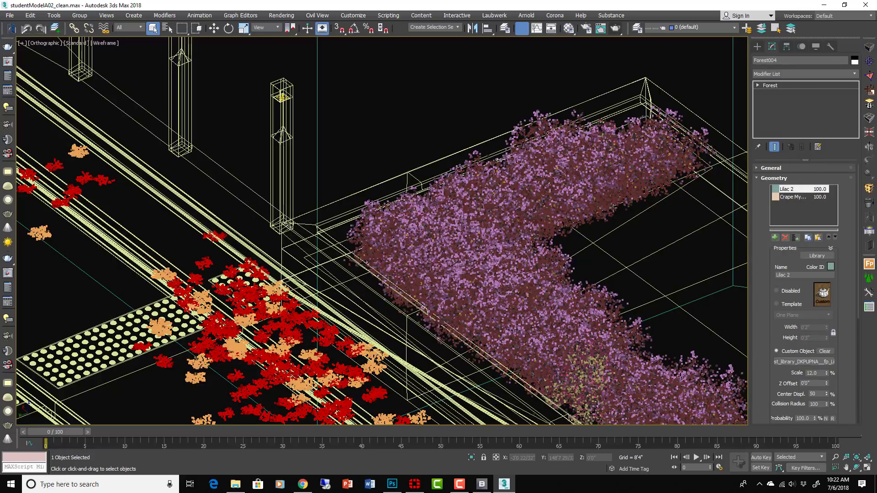
Step: Return to shaded display and inspect how the planter flowers and fallen leaves cover the street area
{"action": "scroll", "coordinate": [647, 241], "scroll_direction": "down", "scroll_amount": 6}
{"action": "middle_click_drag", "start_coordinate": [451, 197], "coordinate": [583, 328]}
{"action": "key", "text": "F3"}
{"action": "scroll", "coordinate": [571, 351], "scroll_direction": "down", "scroll_amount": 3}
{"action": "scroll", "coordinate": [572, 350], "scroll_direction": "up", "scroll_amount": 4}
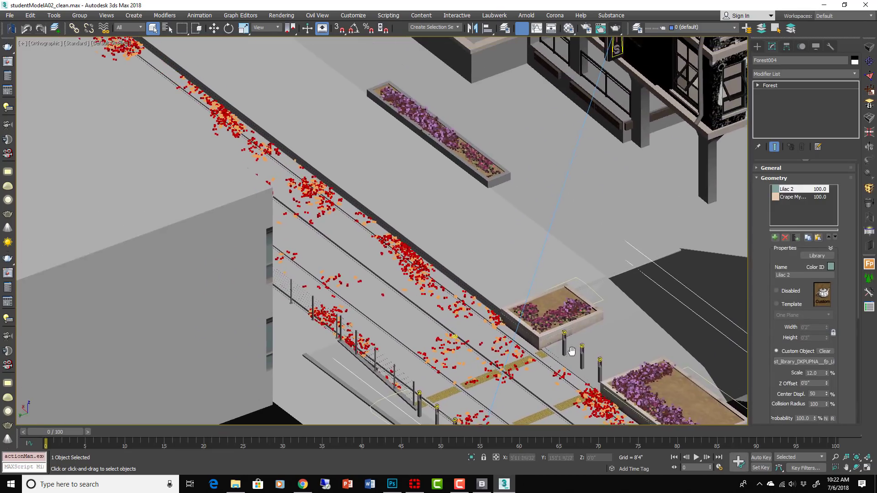
{"action": "scroll", "coordinate": [511, 190], "scroll_direction": "up", "scroll_amount": 4}
{"action": "scroll", "coordinate": [441, 157], "scroll_direction": "down", "scroll_amount": 4}
{"action": "middle_click_drag", "start_coordinate": [466, 234], "coordinate": [443, 145]}
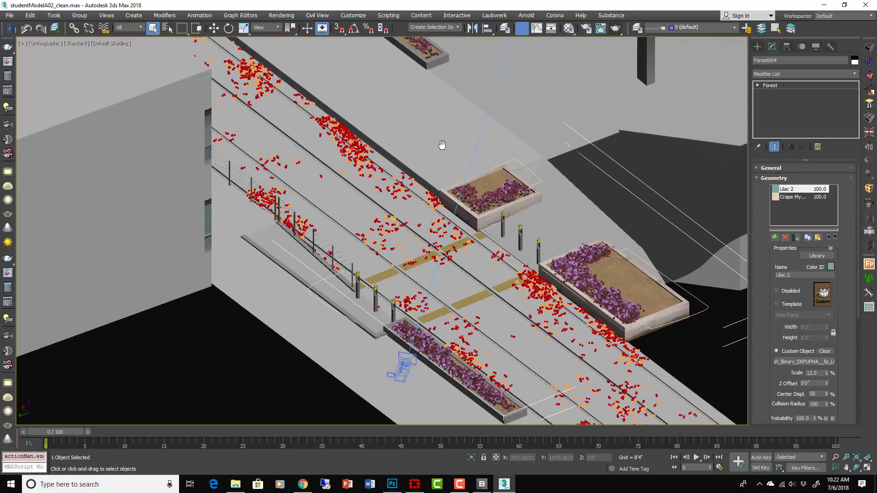
{"action": "scroll", "coordinate": [442, 144], "scroll_direction": "down", "scroll_amount": 3}
{"action": "middle_click_drag", "start_coordinate": [496, 250], "coordinate": [439, 206], "text": "alt"}
{"action": "scroll", "coordinate": [546, 257], "scroll_direction": "up", "scroll_amount": 6}
{"action": "scroll", "coordinate": [507, 205], "scroll_direction": "down", "scroll_amount": 3}
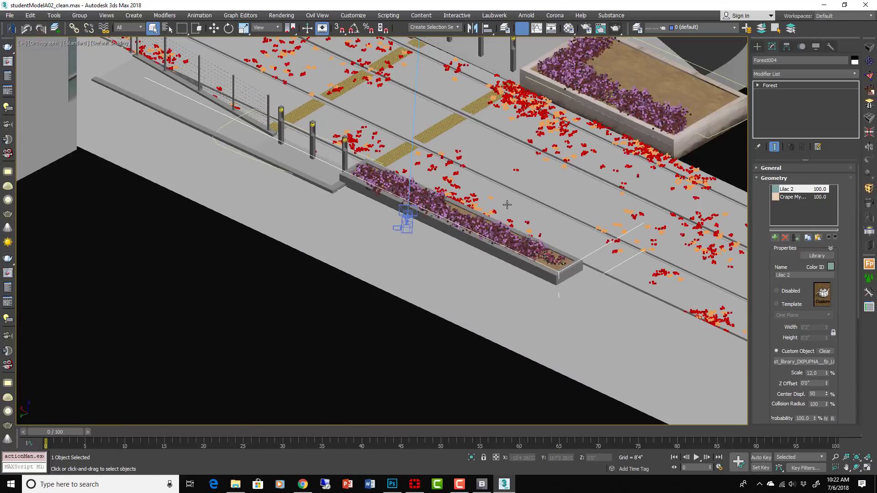
{"action": "scroll", "coordinate": [507, 204], "scroll_direction": "down", "scroll_amount": 3}
{"action": "middle_click_drag", "start_coordinate": [507, 205], "coordinate": [550, 234], "text": "alt"}
{"action": "scroll", "coordinate": [551, 235], "scroll_direction": "up", "scroll_amount": 5}
Step: Select the fallen-leaves Forest object in wireframe display and view the Leaves presets in its library browser
{"action": "left_click", "coordinate": [564, 219]}
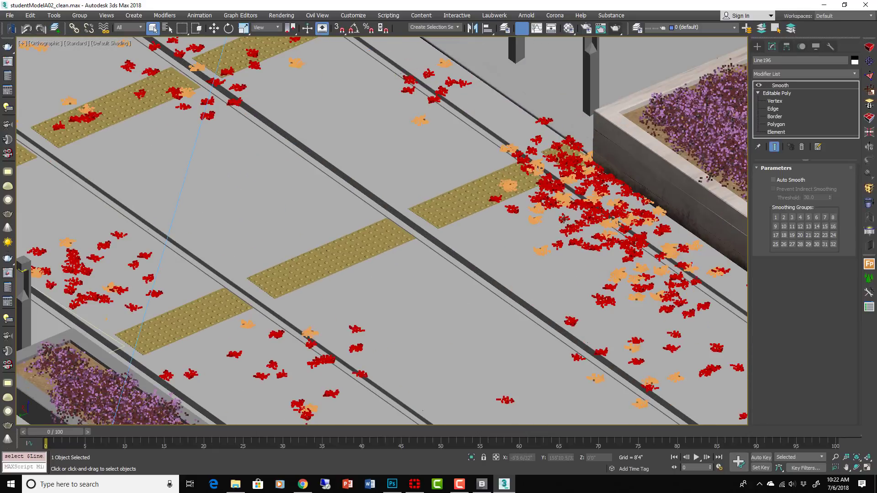
{"action": "key", "text": "F3"}
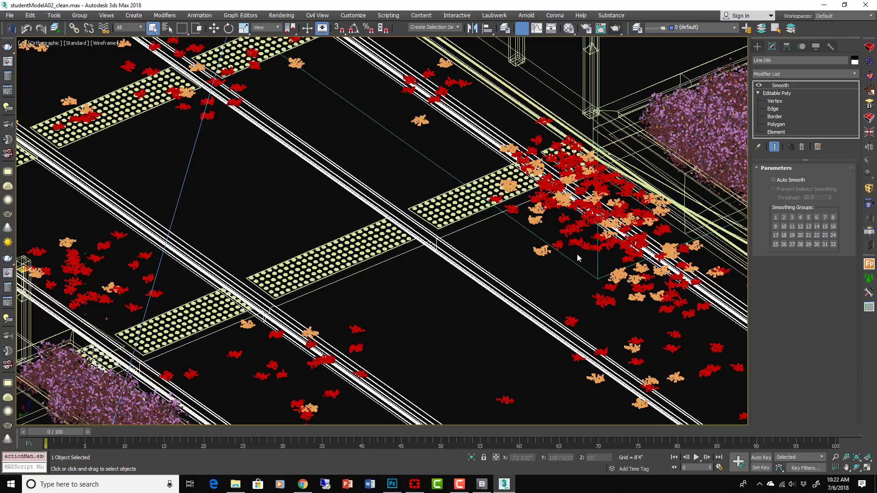
{"action": "left_click", "coordinate": [577, 257]}
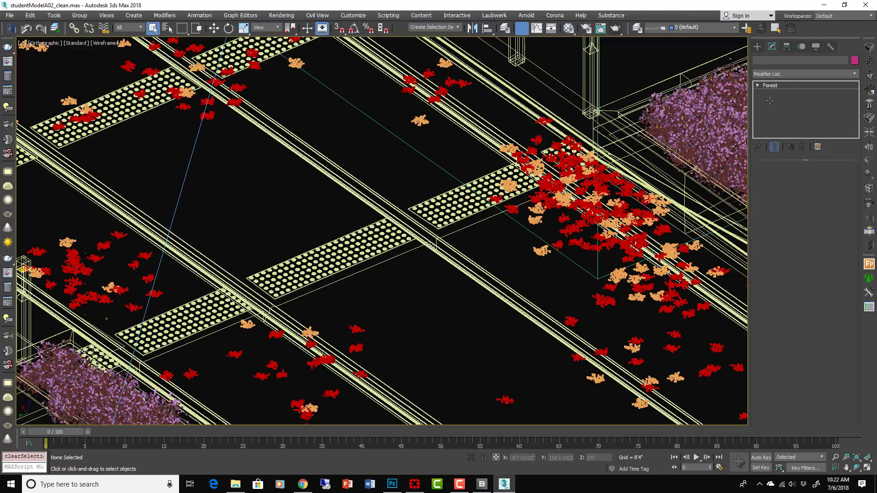
{"action": "left_click", "coordinate": [822, 256]}
{"action": "left_click", "coordinate": [823, 257]}
{"action": "left_click", "coordinate": [251, 208]}
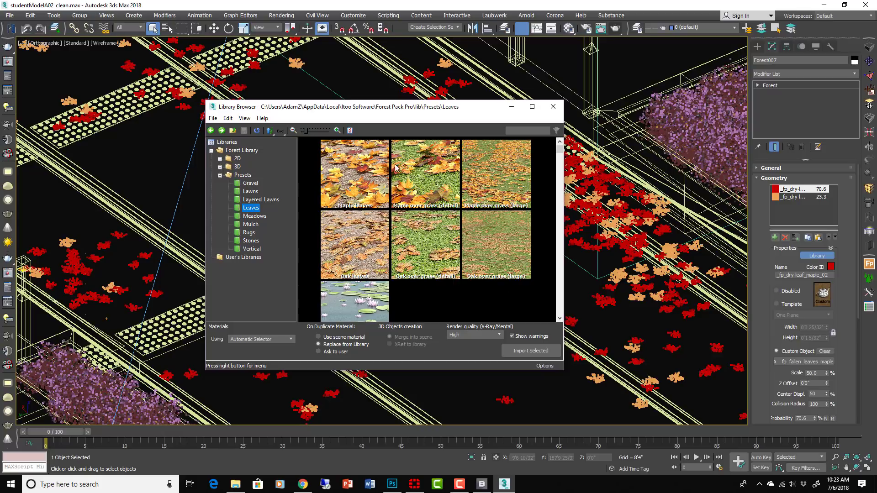
{"action": "left_click", "coordinate": [553, 107]}
Step: Examine the density of the scattered leaves in shaded display, especially near the edge of the street
{"action": "scroll", "coordinate": [503, 303], "scroll_direction": "down", "scroll_amount": 6}
{"action": "key", "text": "F3"}
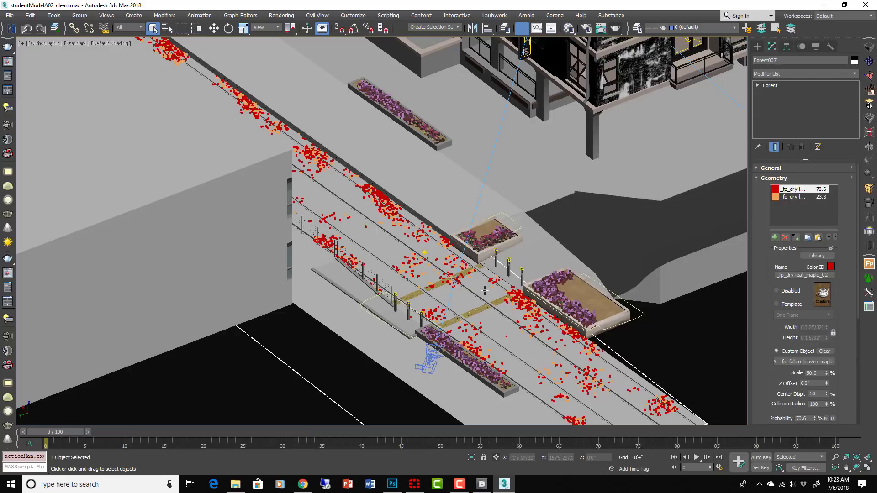
{"action": "middle_click_drag", "start_coordinate": [503, 304], "coordinate": [361, 112], "text": "alt"}
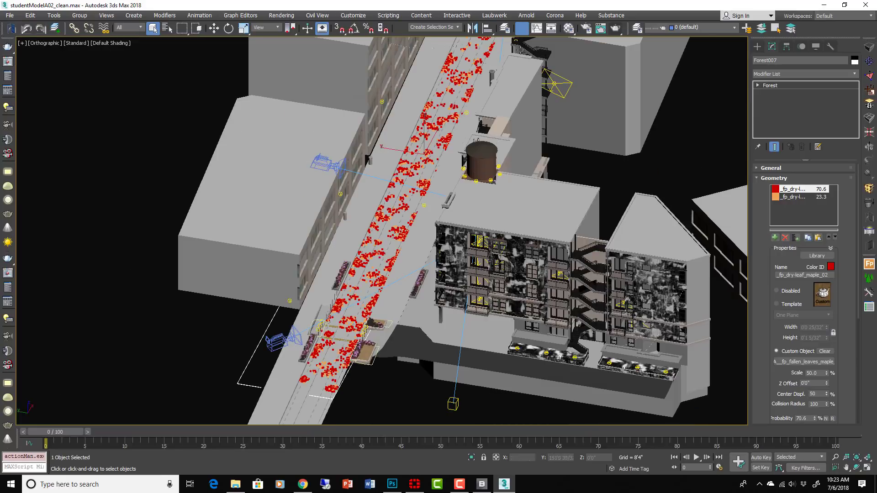
{"action": "scroll", "coordinate": [411, 201], "scroll_direction": "down", "scroll_amount": 3}
{"action": "middle_click_drag", "start_coordinate": [412, 201], "coordinate": [450, 85]}
{"action": "scroll", "coordinate": [421, 142], "scroll_direction": "up", "scroll_amount": 6}
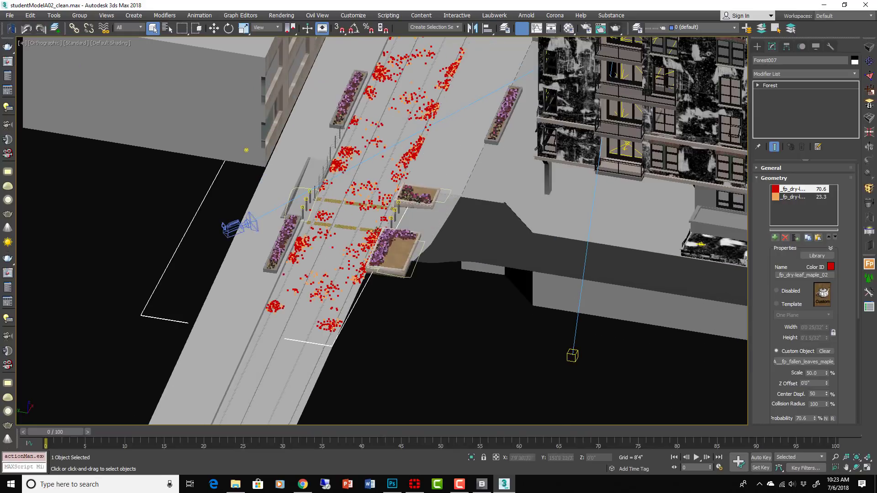
{"action": "scroll", "coordinate": [366, 250], "scroll_direction": "up", "scroll_amount": 10}
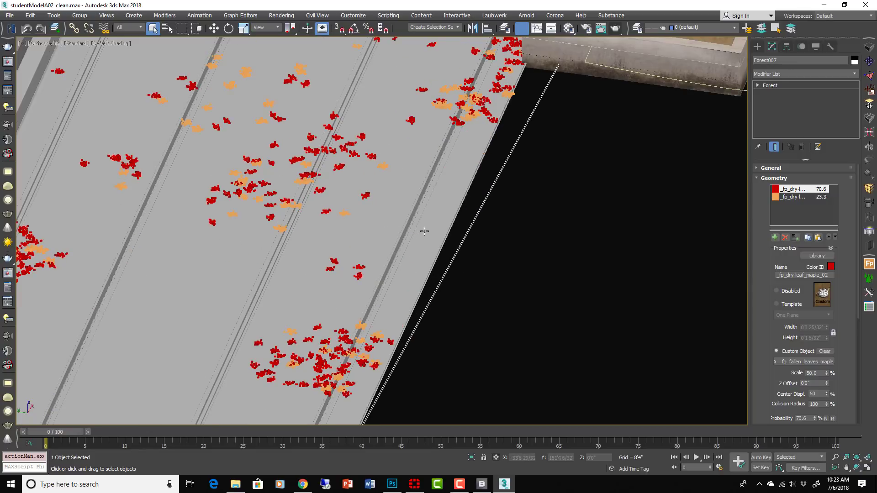
{"action": "scroll", "coordinate": [519, 260], "scroll_direction": "down", "scroll_amount": 8}
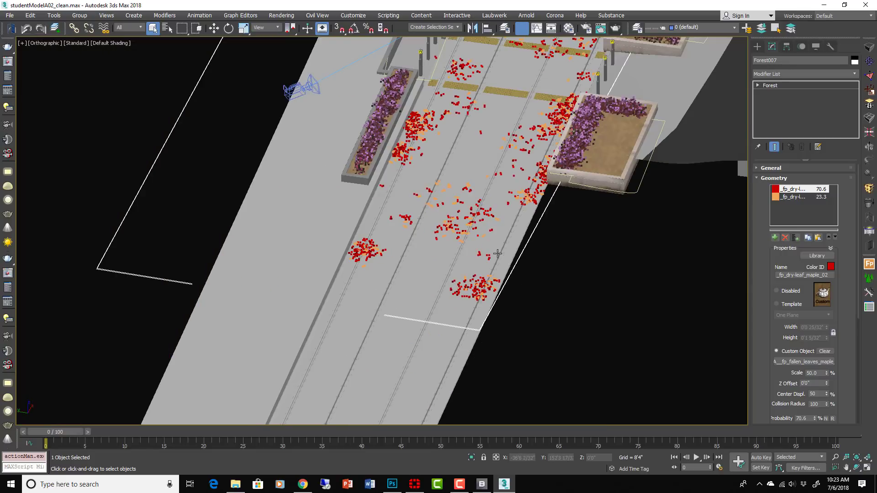
{"action": "scroll", "coordinate": [502, 236], "scroll_direction": "up", "scroll_amount": 8}
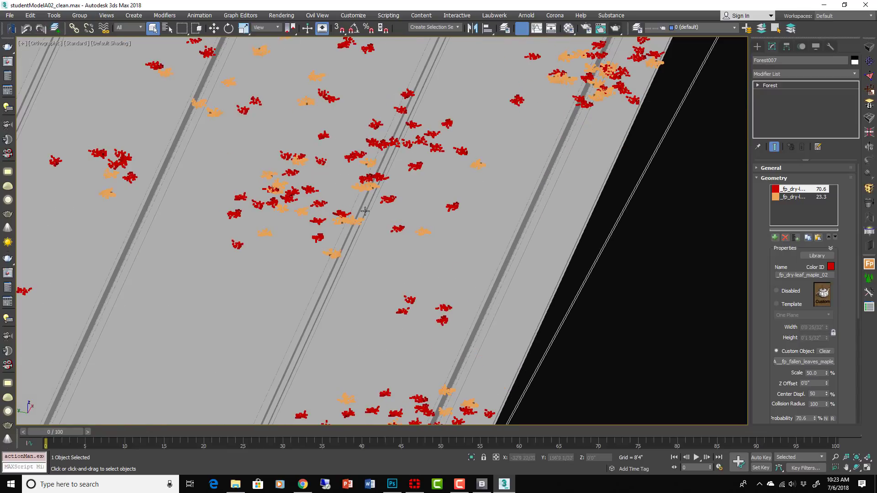
{"action": "scroll", "coordinate": [513, 256], "scroll_direction": "down", "scroll_amount": 6}
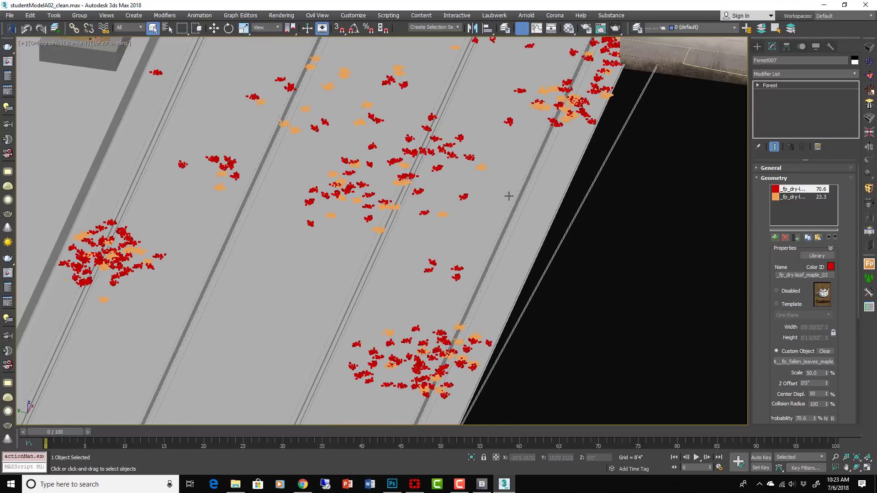
{"action": "scroll", "coordinate": [426, 170], "scroll_direction": "down", "scroll_amount": 5}
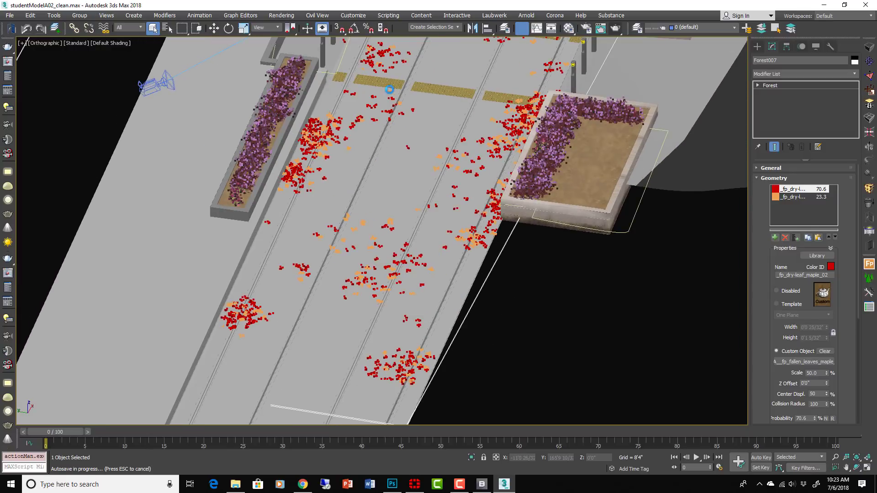
Step: Review the Geometry settings of the fallen-leaves Forest object in wireframe display, including its maple leaf item
{"action": "key", "text": "F3"}
{"action": "scroll", "coordinate": [471, 192], "scroll_direction": "up", "scroll_amount": 8}
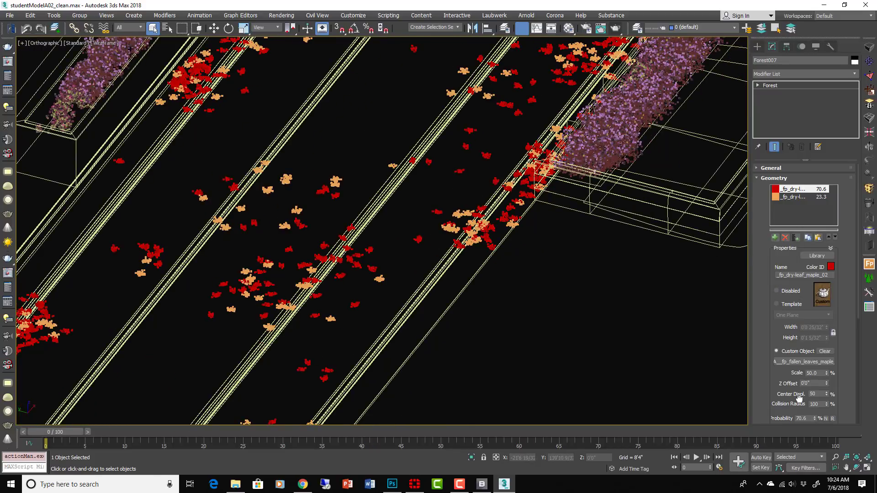
{"action": "left_click_drag", "start_coordinate": [800, 399], "coordinate": [805, 375]}
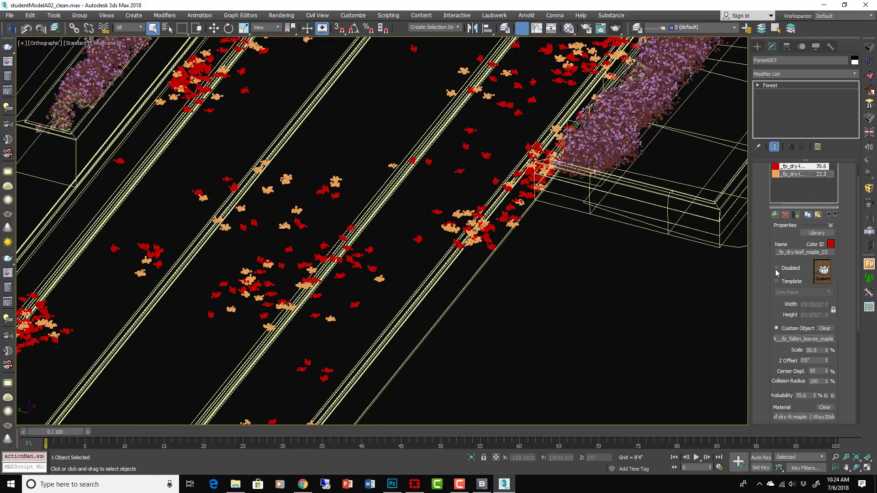
{"action": "scroll", "coordinate": [797, 226], "scroll_direction": "up", "scroll_amount": 2}
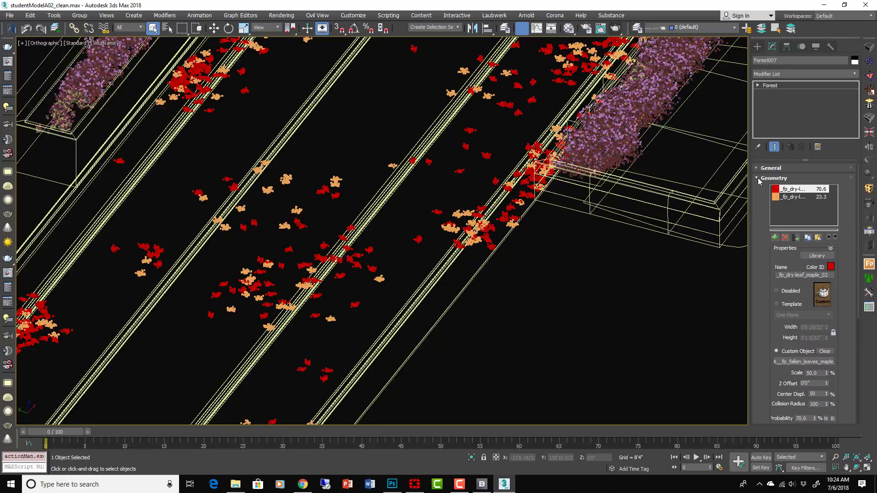
{"action": "left_click", "coordinate": [759, 178]}
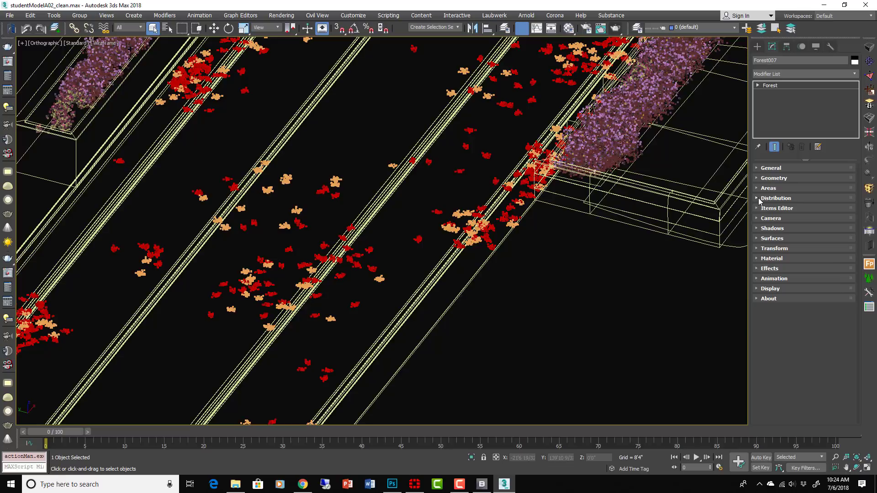
Step: Review the Surface Area settings of the fallen-leaves Forest object down to its falloff options
{"action": "left_click", "coordinate": [758, 188]}
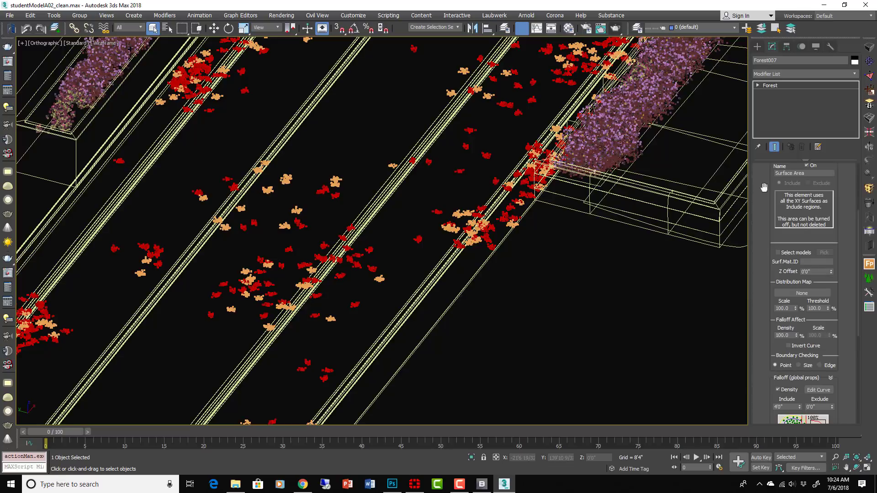
{"action": "left_click_drag", "start_coordinate": [767, 349], "coordinate": [762, 204]}
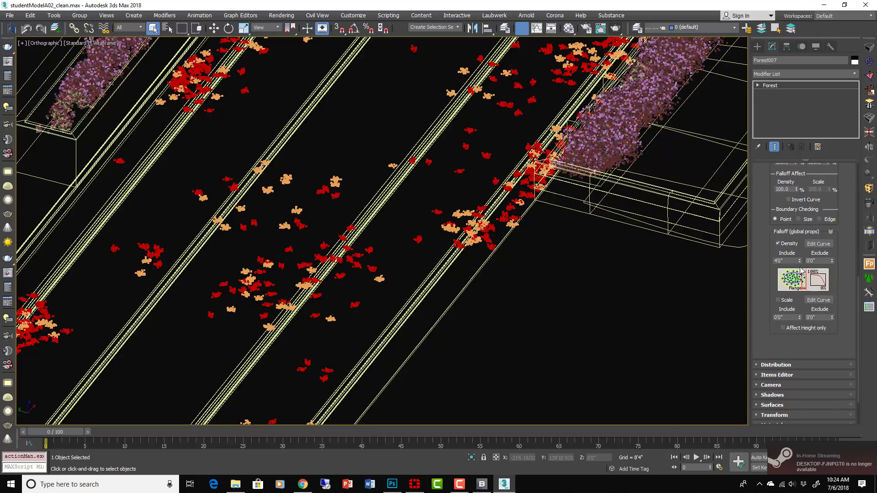
{"action": "scroll", "coordinate": [770, 327], "scroll_direction": "up", "scroll_amount": 5}
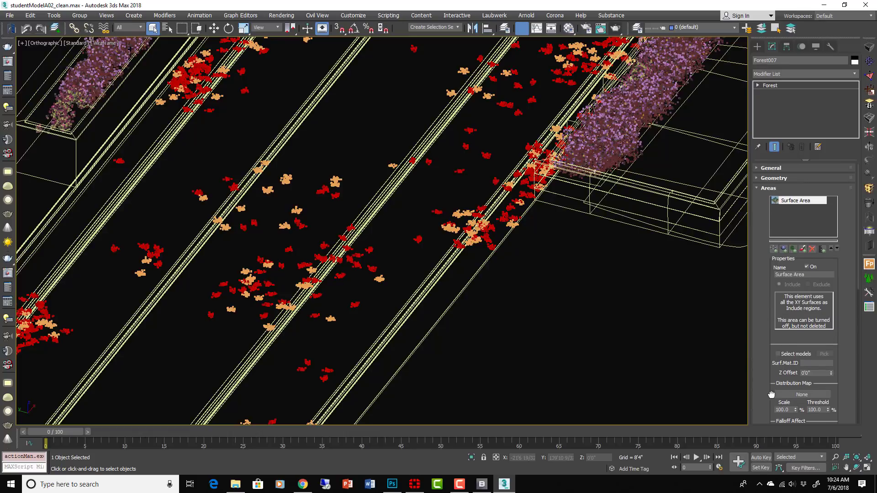
{"action": "left_click_drag", "start_coordinate": [771, 400], "coordinate": [777, 423]}
Step: Review the leaves' Distribution settings, including density, and look through the available distribution image patterns without changing the choice
{"action": "scroll", "coordinate": [761, 187], "scroll_direction": "down", "scroll_amount": 5}
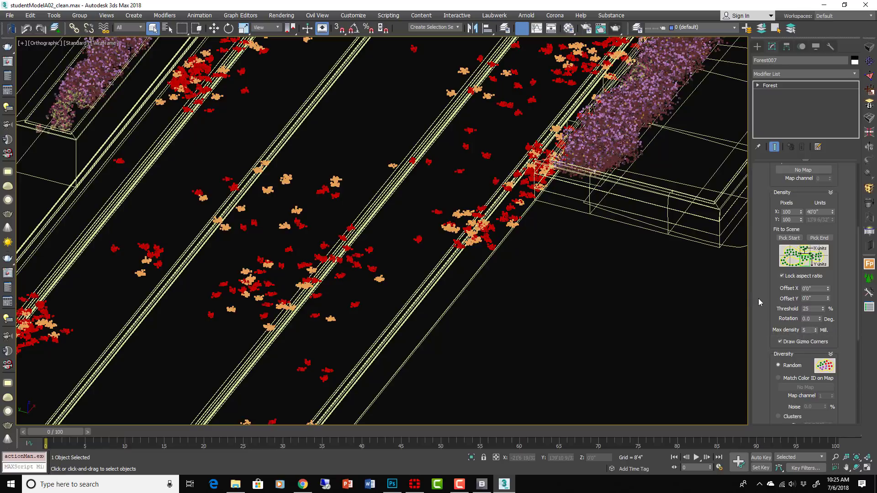
{"action": "left_click_drag", "start_coordinate": [775, 292], "coordinate": [774, 386]}
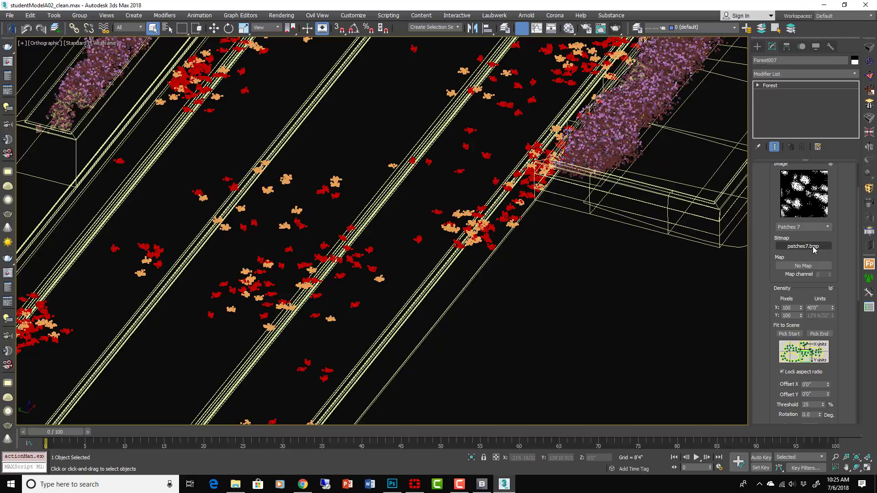
{"action": "left_click", "coordinate": [828, 227]}
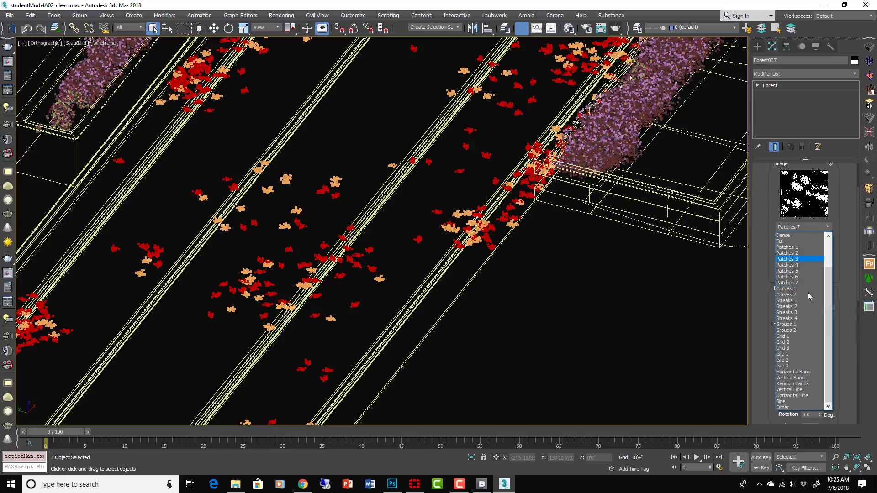
{"action": "left_click", "coordinate": [837, 219]}
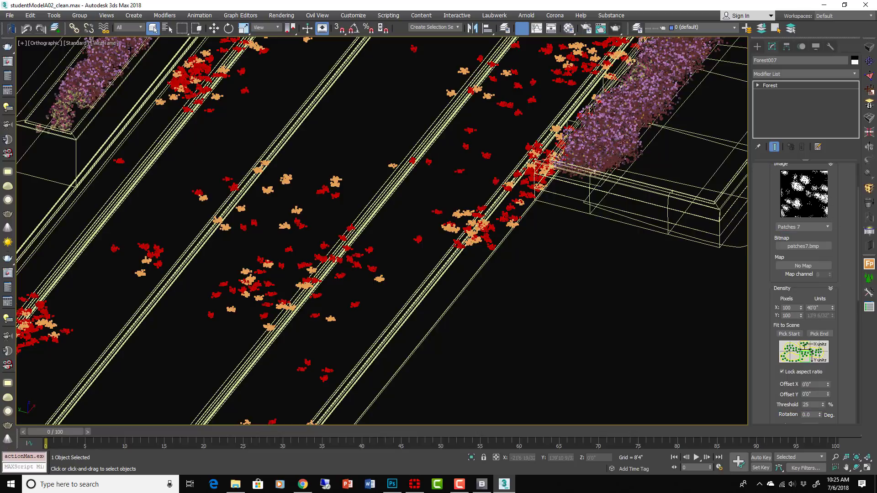
{"action": "scroll", "coordinate": [831, 197], "scroll_direction": "up", "scroll_amount": 3}
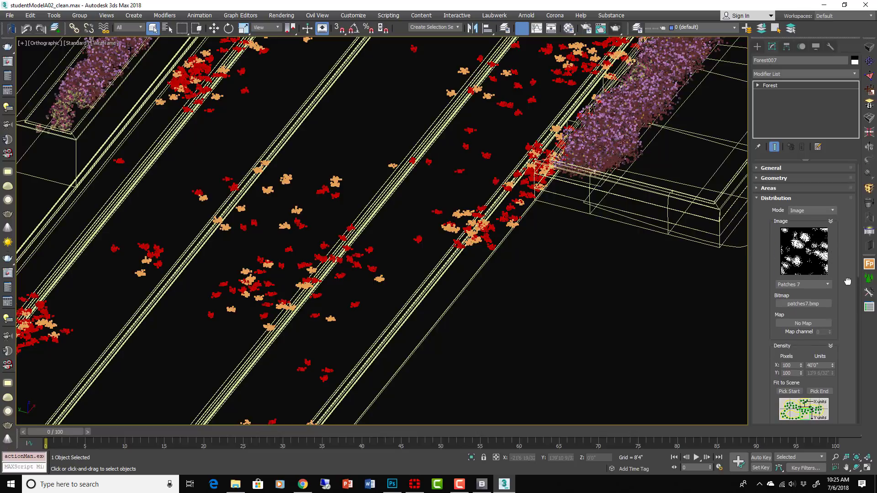
{"action": "left_click", "coordinate": [758, 198]}
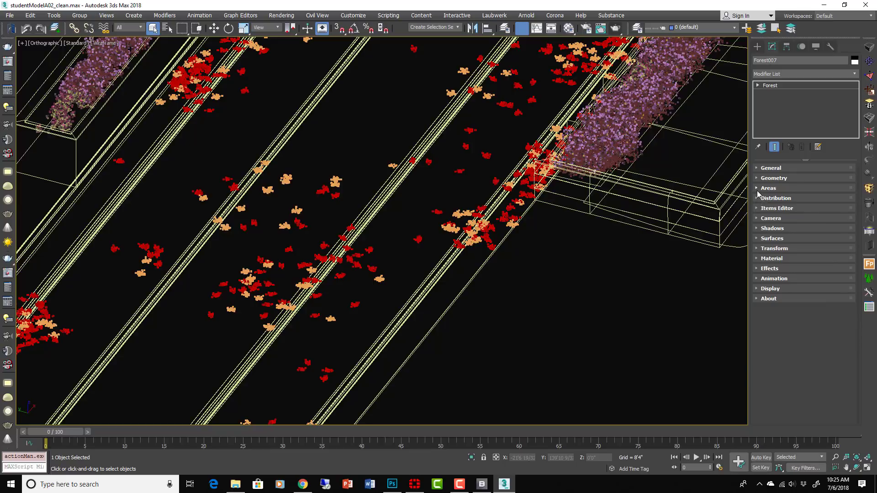
Step: Return to the leaves' Areas settings and view the density falloff options
{"action": "left_click", "coordinate": [759, 190]}
{"action": "scroll", "coordinate": [795, 276], "scroll_direction": "down", "scroll_amount": 5}
{"action": "scroll", "coordinate": [797, 280], "scroll_direction": "down", "scroll_amount": 1}
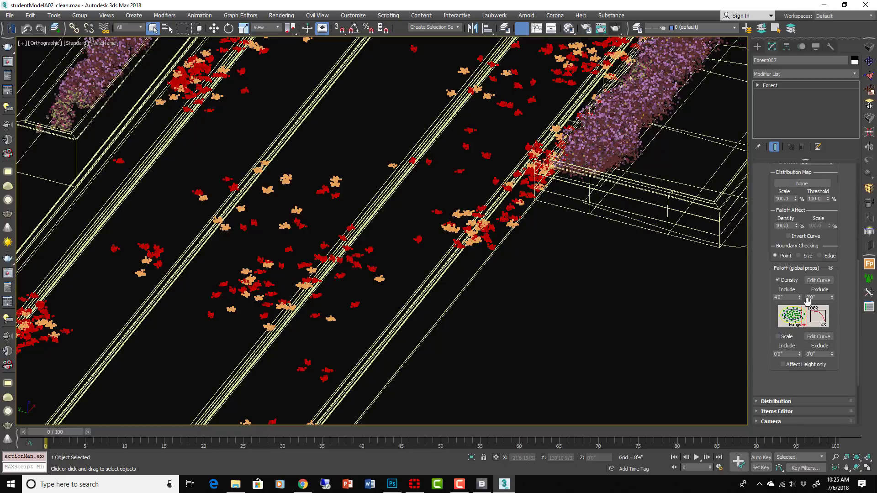
Step: Edit the leaves' area density falloff curve, trying its start point at about 88 and settling it at about 2
{"action": "left_click", "coordinate": [817, 280]}
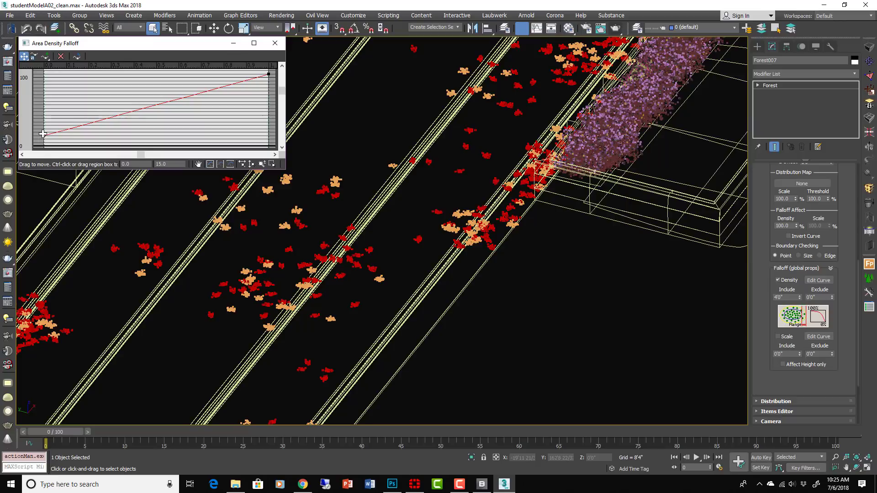
{"action": "left_click_drag", "start_coordinate": [44, 135], "coordinate": [49, 85]}
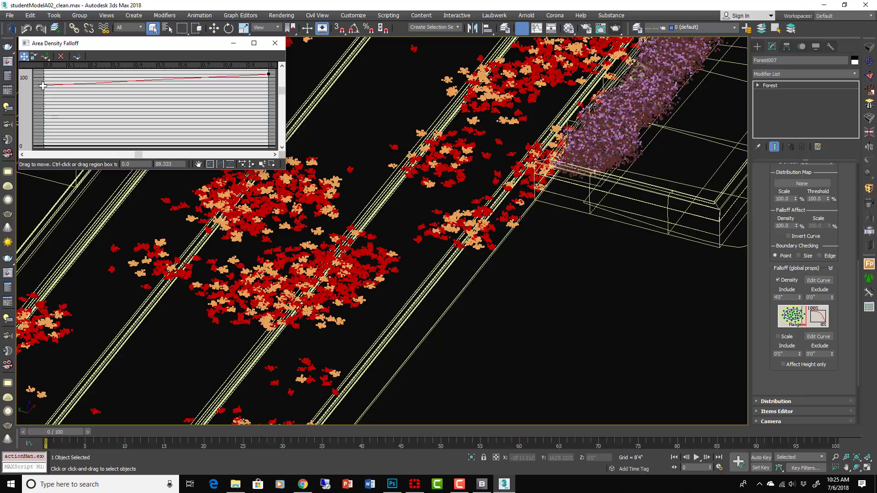
{"action": "left_click_drag", "start_coordinate": [43, 94], "coordinate": [41, 145]}
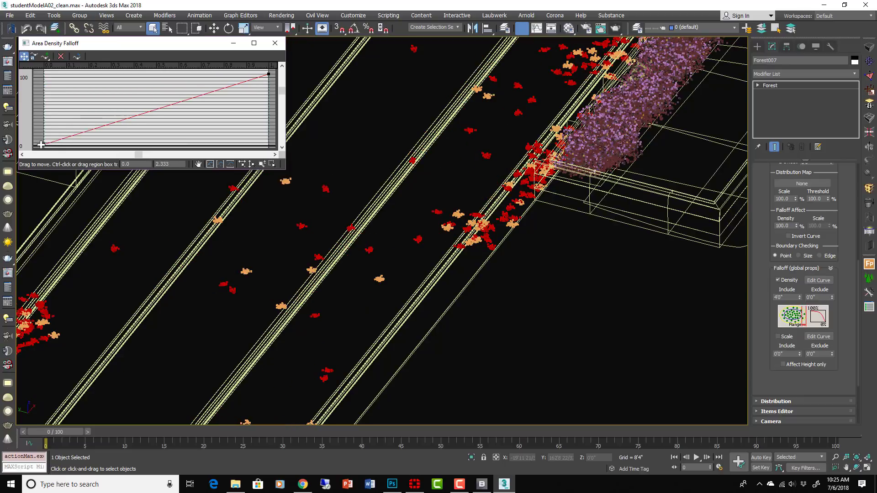
Step: Examine how the leaves gather along the street edges with the adjusted falloff curve, and close the curve editor
{"action": "scroll", "coordinate": [408, 171], "scroll_direction": "down", "scroll_amount": 3}
{"action": "middle_click_drag", "start_coordinate": [431, 195], "coordinate": [468, 344]}
{"action": "middle_click_drag", "start_coordinate": [657, 118], "coordinate": [546, 297]}
{"action": "scroll", "coordinate": [640, 174], "scroll_direction": "up", "scroll_amount": 3}
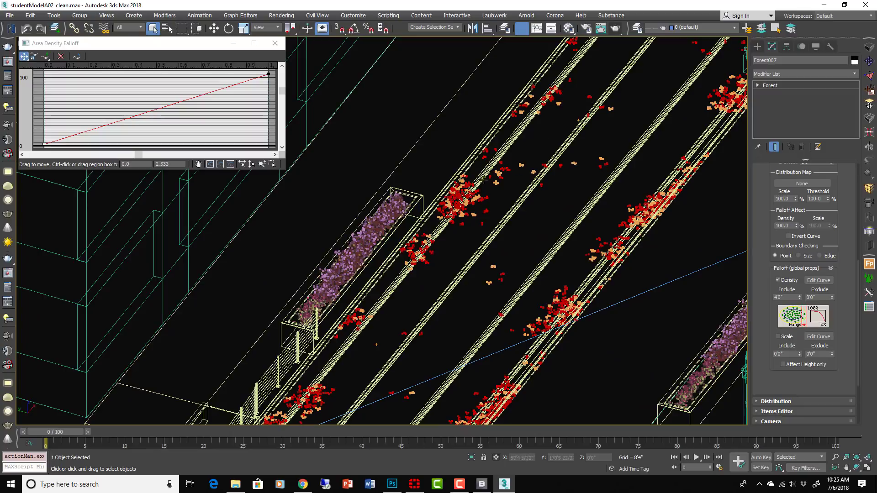
{"action": "middle_click_drag", "start_coordinate": [360, 313], "coordinate": [572, 85]}
{"action": "middle_click_drag", "start_coordinate": [464, 305], "coordinate": [597, 123]}
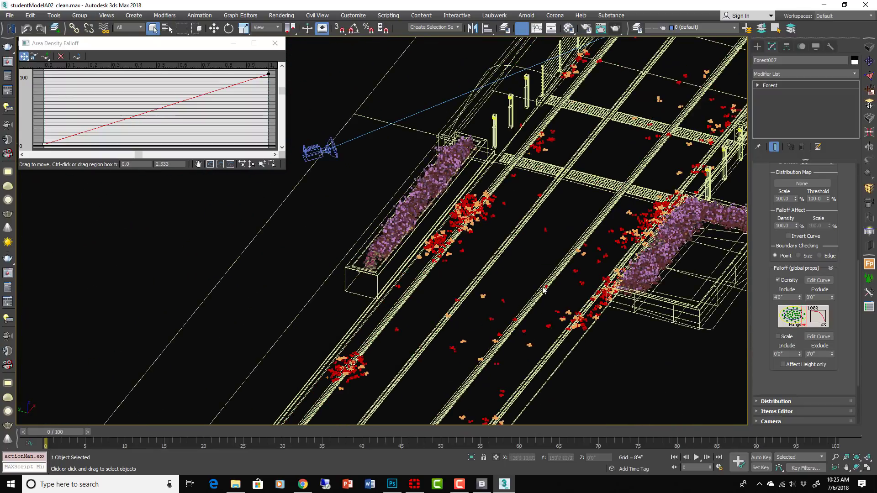
{"action": "scroll", "coordinate": [464, 282], "scroll_direction": "down", "scroll_amount": 4}
{"action": "middle_click_drag", "start_coordinate": [464, 282], "coordinate": [412, 357]}
{"action": "scroll", "coordinate": [493, 214], "scroll_direction": "up", "scroll_amount": 3}
{"action": "scroll", "coordinate": [511, 234], "scroll_direction": "up", "scroll_amount": 4}
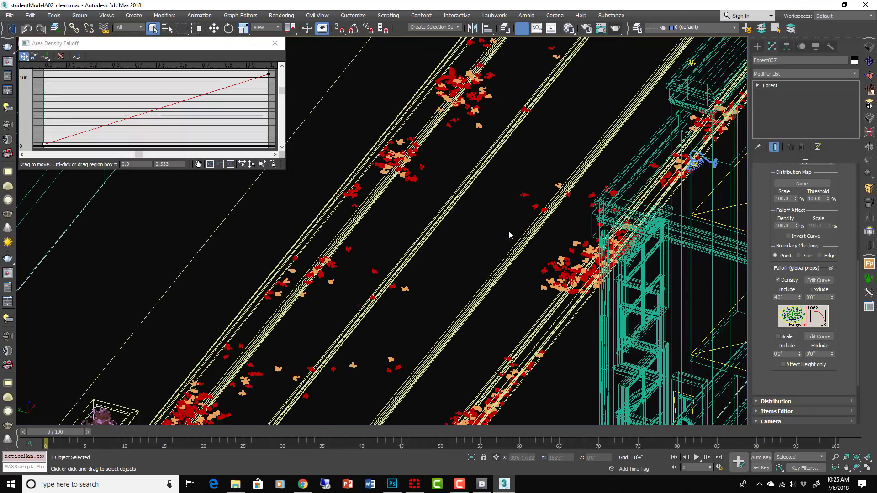
{"action": "scroll", "coordinate": [483, 236], "scroll_direction": "down", "scroll_amount": 4}
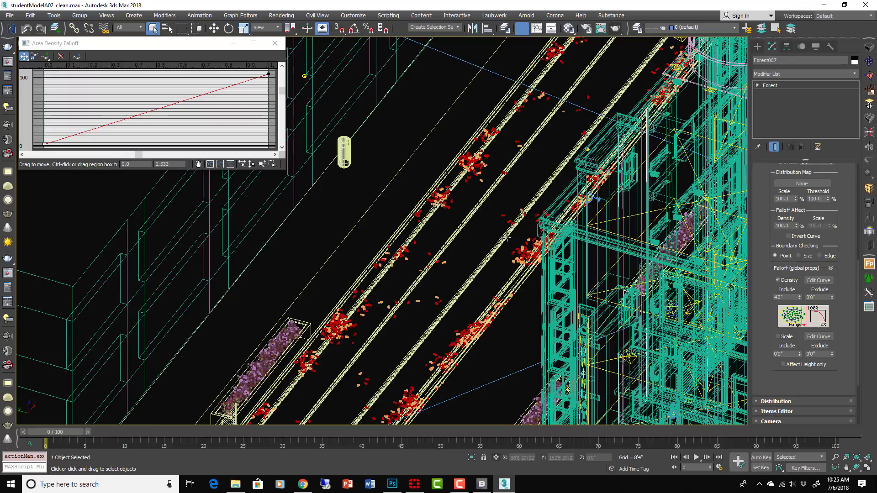
{"action": "scroll", "coordinate": [513, 235], "scroll_direction": "down", "scroll_amount": 2}
{"action": "middle_click_drag", "start_coordinate": [515, 235], "coordinate": [405, 374]}
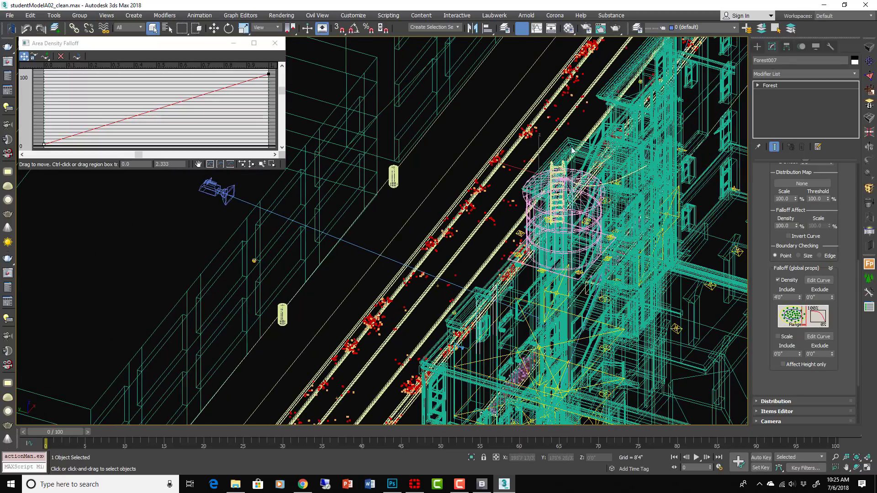
{"action": "middle_click_drag", "start_coordinate": [511, 213], "coordinate": [420, 363]}
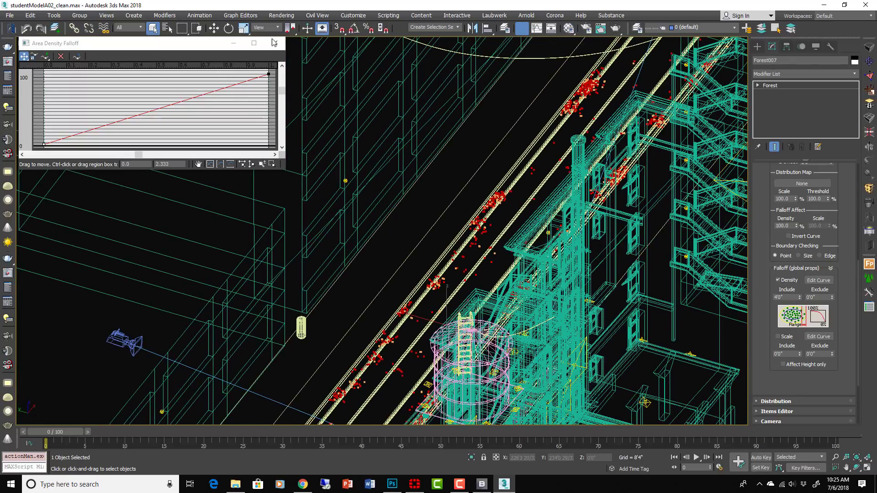
{"action": "left_click", "coordinate": [274, 42]}
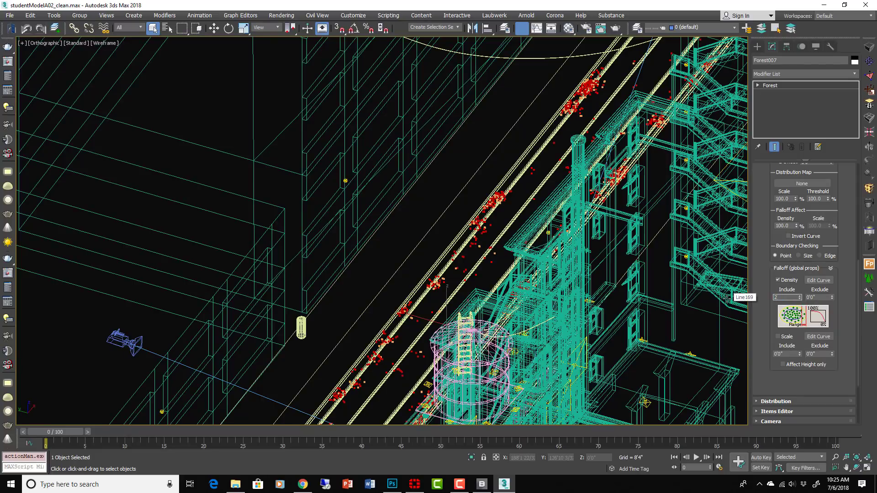
Step: Set the leaves' density falloff Include distance to 2'0" and inspect the scattering up close
{"action": "key", "text": "Return"}
{"action": "scroll", "coordinate": [512, 155], "scroll_direction": "down", "scroll_amount": 3}
{"action": "middle_click_drag", "start_coordinate": [514, 182], "coordinate": [554, 206], "text": "alt"}
{"action": "middle_click_drag", "start_coordinate": [685, 272], "coordinate": [596, 232]}
{"action": "scroll", "coordinate": [634, 281], "scroll_direction": "up", "scroll_amount": 8}
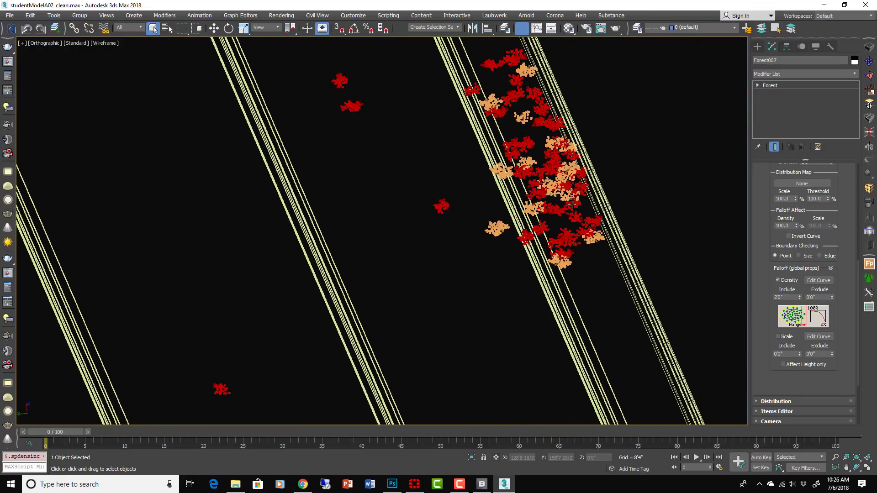
Step: View the scene through PhysCamera003
{"action": "key", "text": "c"}
{"action": "left_click", "coordinate": [422, 184]}
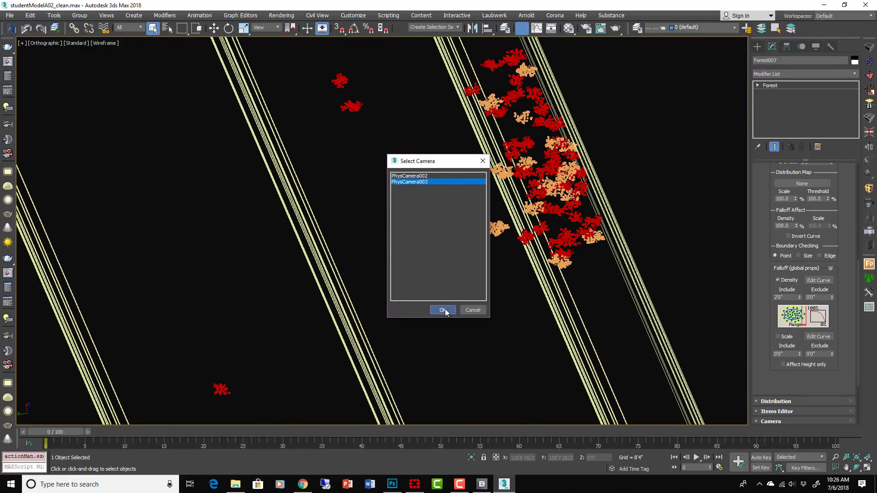
{"action": "left_click", "coordinate": [443, 310]}
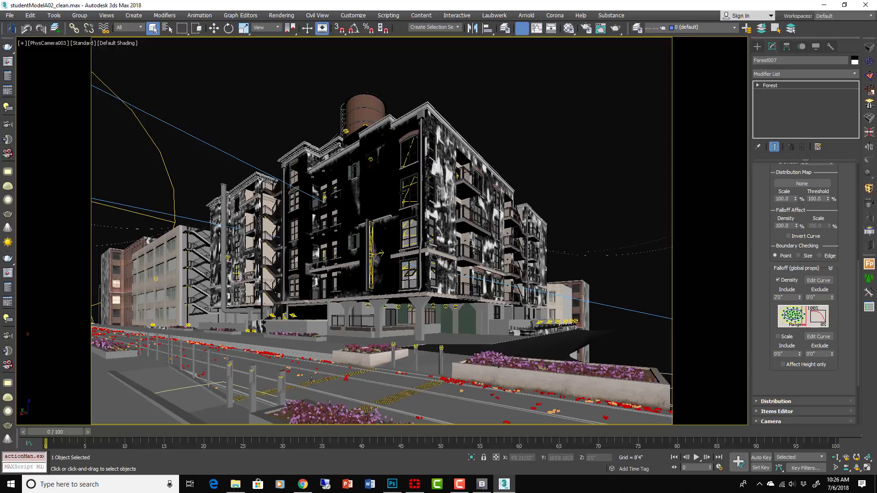
Step: Switch to the top view and move in on the street area beside the planters
{"action": "key", "text": "t"}
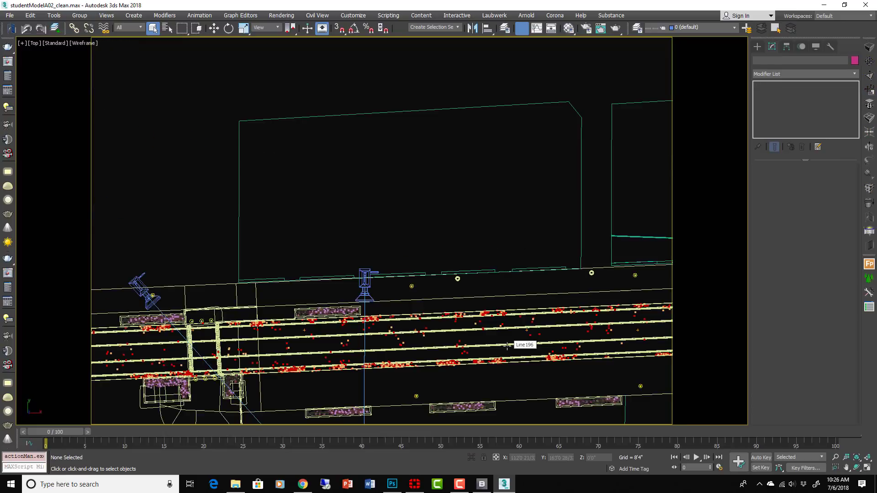
{"action": "middle_click_drag", "start_coordinate": [451, 372], "coordinate": [552, 307]}
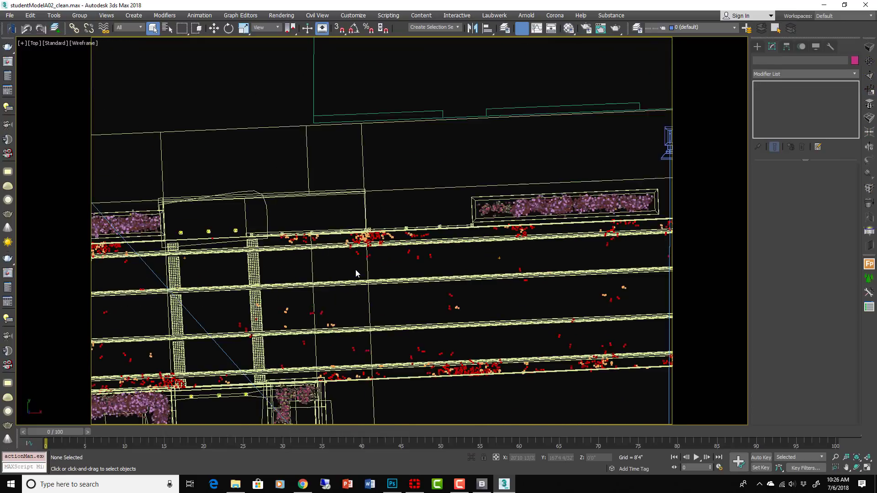
{"action": "middle_click_drag", "start_coordinate": [356, 270], "coordinate": [520, 291]}
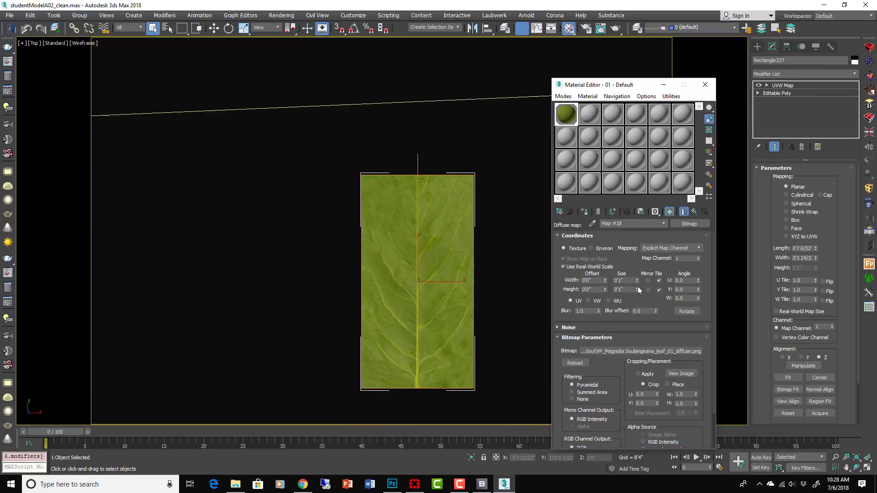
Step: Compare the textured leaf rectangle's size with the neighbouring planter flowers and scattered leaves
{"action": "scroll", "coordinate": [402, 255], "scroll_direction": "down", "scroll_amount": 6}
{"action": "middle_click_drag", "start_coordinate": [386, 156], "coordinate": [450, 178]}
{"action": "scroll", "coordinate": [379, 198], "scroll_direction": "up", "scroll_amount": 5}
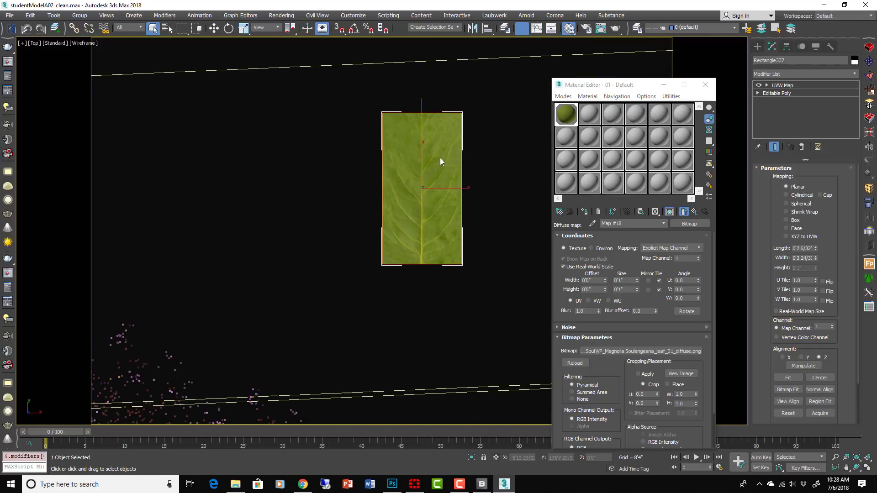
{"action": "scroll", "coordinate": [443, 160], "scroll_direction": "down", "scroll_amount": 5}
{"action": "scroll", "coordinate": [486, 348], "scroll_direction": "down", "scroll_amount": 3}
{"action": "middle_click_drag", "start_coordinate": [486, 348], "coordinate": [356, 238]}
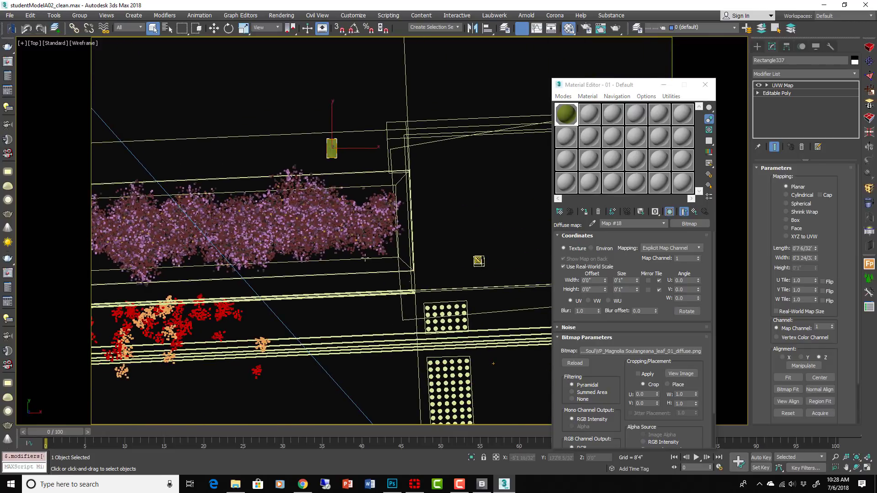
{"action": "scroll", "coordinate": [316, 196], "scroll_direction": "up", "scroll_amount": 8}
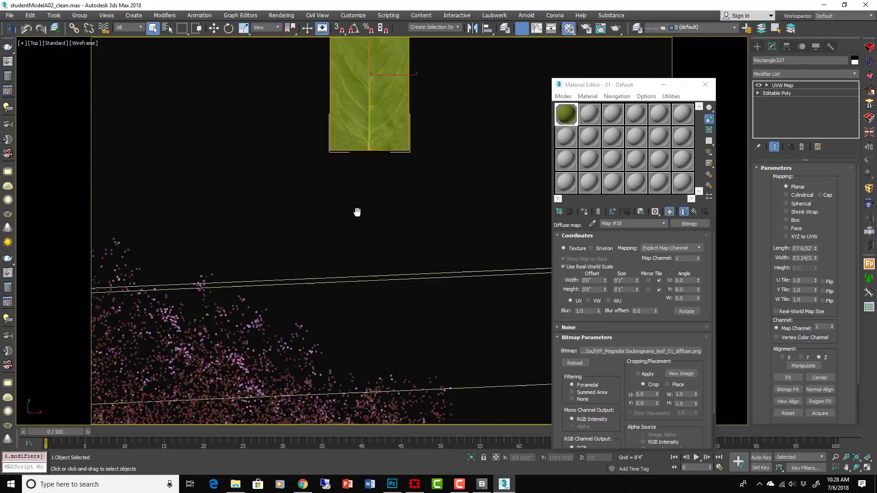
{"action": "middle_click_drag", "start_coordinate": [360, 251], "coordinate": [450, 330]}
Step: Convert the leaf rectangle with its UVW Map to an Editable Poly
{"action": "right_click", "coordinate": [422, 235]}
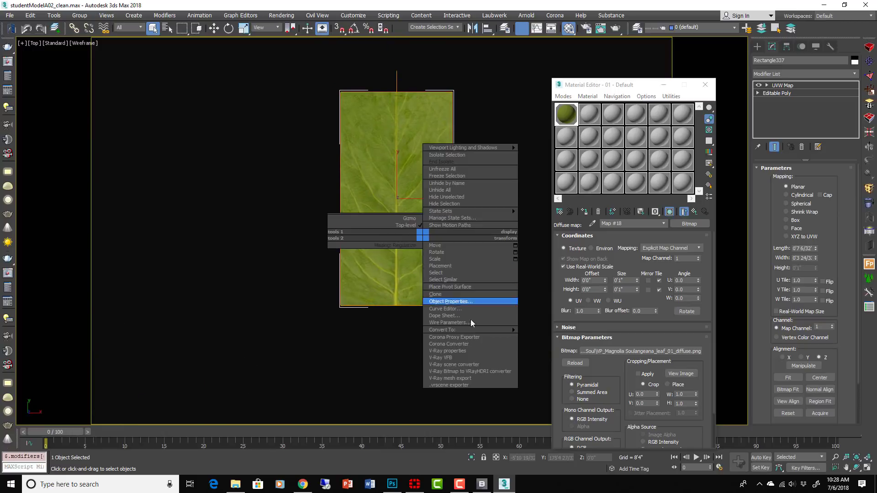
{"action": "mouse_move", "coordinate": [472, 330]}
{"action": "left_click", "coordinate": [546, 337]}
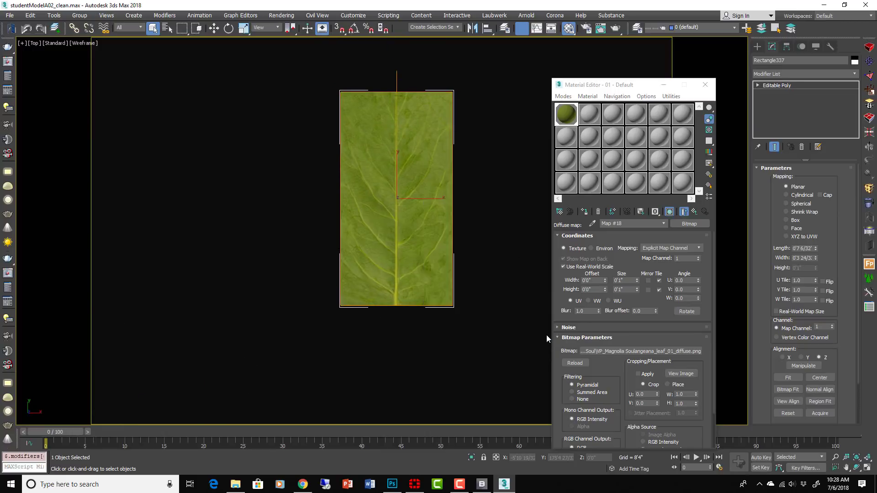
Step: Insert one lengthwise edge loop along the leaf's midrib and three crosswise loops spaced along its length with SwiftLoop
{"action": "middle_click_drag", "start_coordinate": [458, 214], "coordinate": [470, 229]}
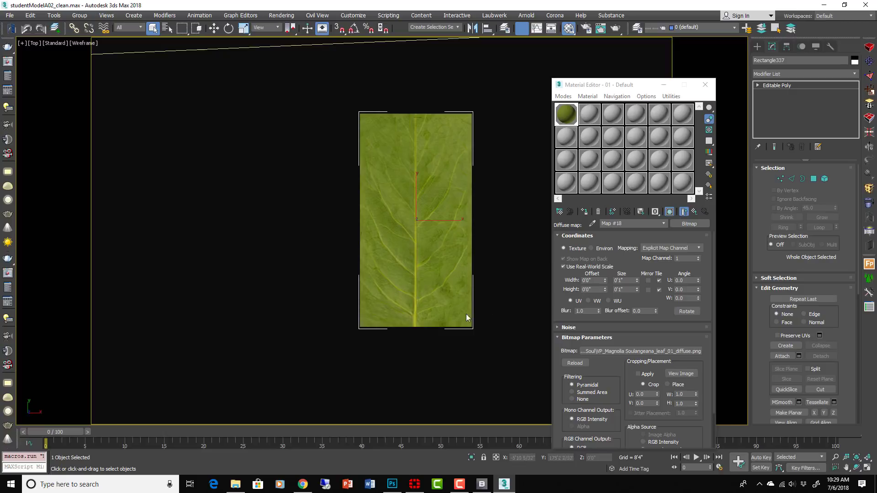
{"action": "middle_click_drag", "start_coordinate": [480, 272], "coordinate": [466, 318]}
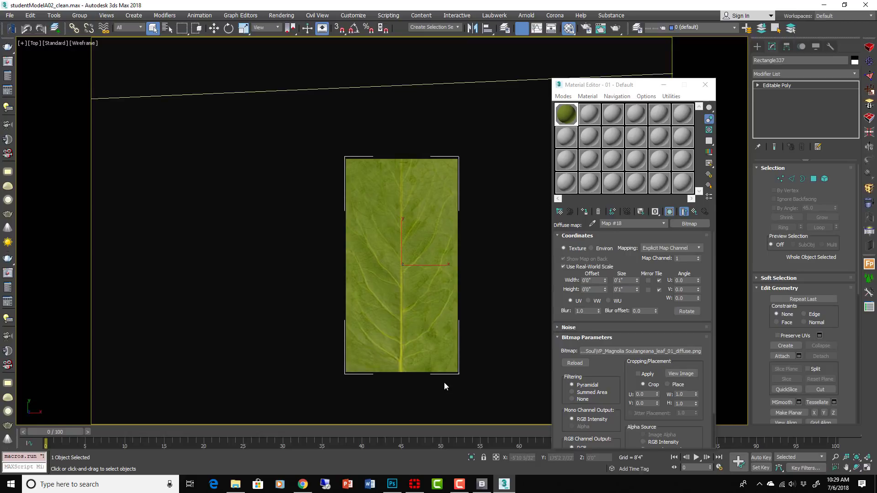
{"action": "scroll", "coordinate": [404, 366], "scroll_direction": "up", "scroll_amount": 2}
{"action": "key", "text": "alt+1"}
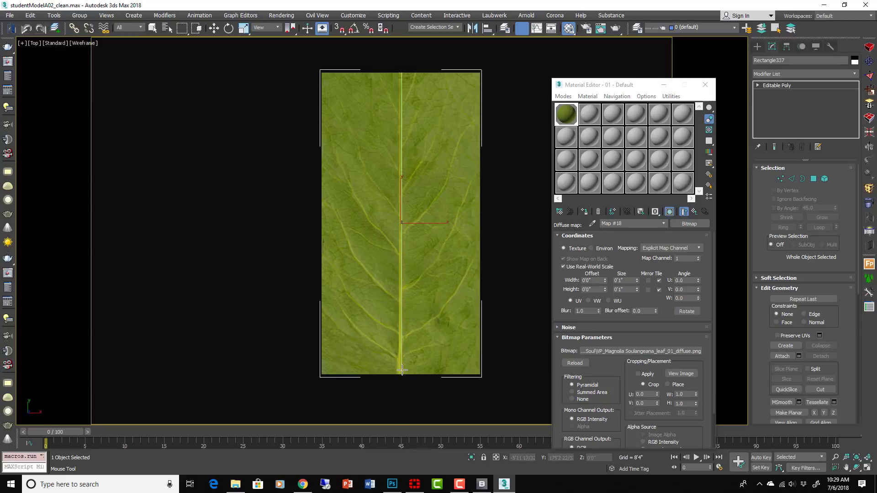
{"action": "left_click", "coordinate": [402, 370]}
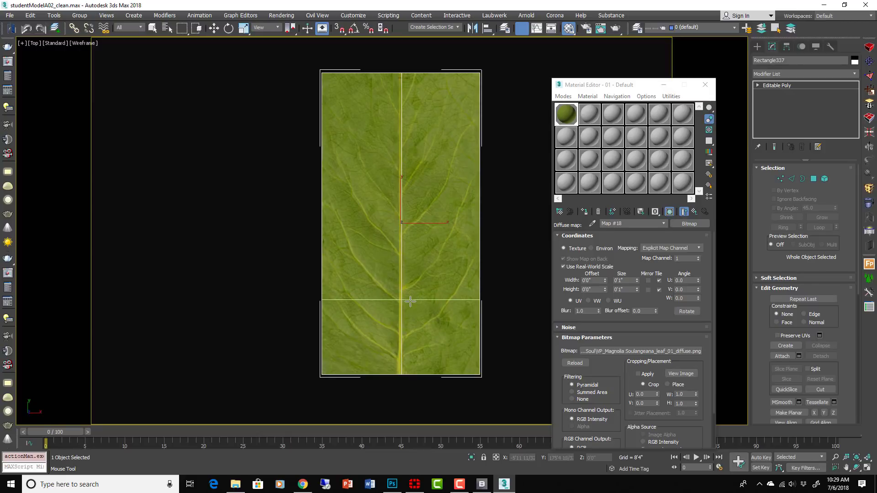
{"action": "left_click", "coordinate": [410, 306]}
{"action": "left_click", "coordinate": [412, 202]}
{"action": "left_click", "coordinate": [405, 117]}
Step: Enter vertex editing with the Move tool, try shifting the leaf's upper right corner vertex inward, and undo the move
{"action": "key", "text": "w"}
{"action": "key", "text": "1"}
{"action": "left_click", "coordinate": [480, 72]}
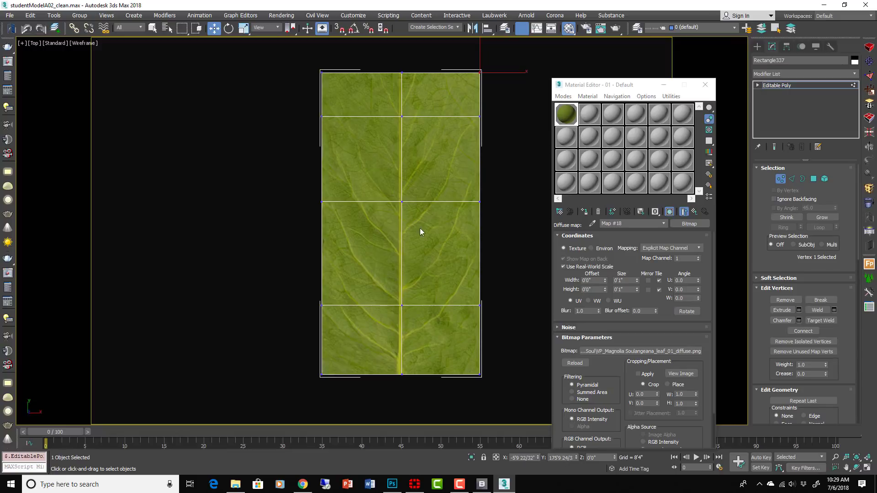
{"action": "left_click_drag", "start_coordinate": [479, 72], "coordinate": [426, 72]}
{"action": "key", "text": "ctrl+z"}
Step: Turn on Preserve UVs in the leaf's Edit Geometry settings
{"action": "scroll", "coordinate": [779, 237], "scroll_direction": "down", "scroll_amount": 2}
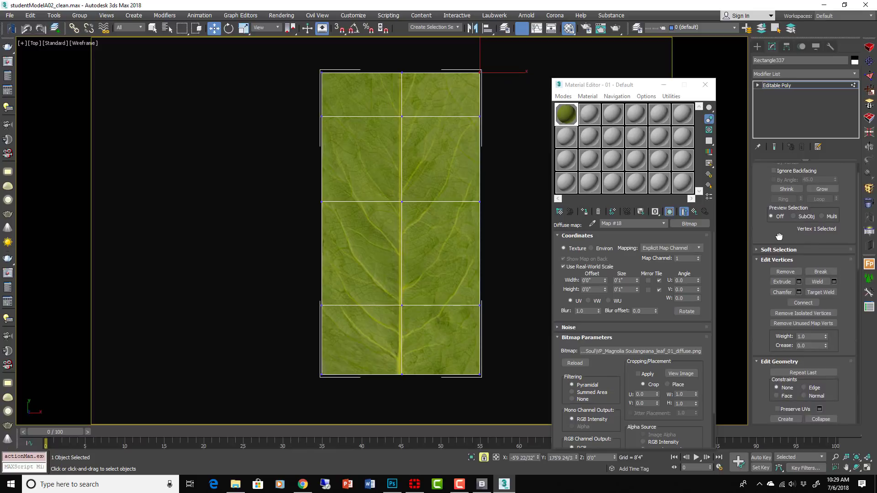
{"action": "left_click", "coordinate": [756, 260]}
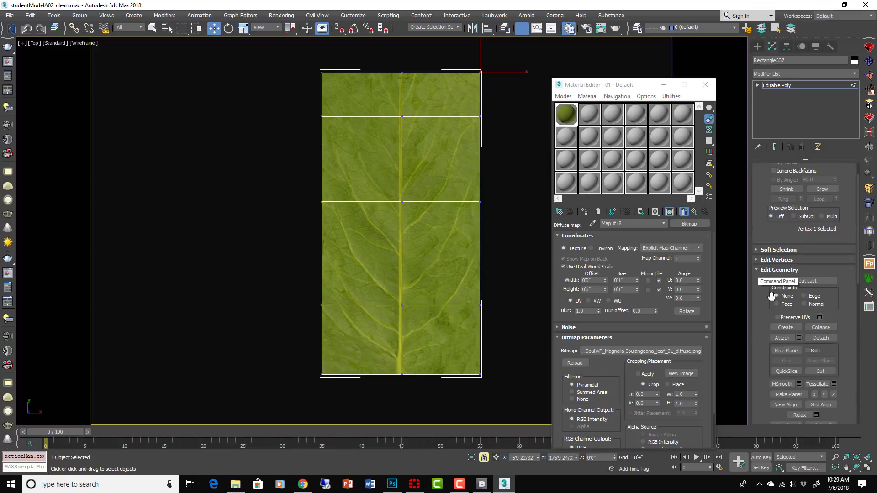
{"action": "left_click", "coordinate": [777, 317]}
Step: Move the vertices on the leaf rectangle's right side inward to follow the rounded leaf outline, including both corners
{"action": "left_click_drag", "start_coordinate": [478, 77], "coordinate": [424, 76]}
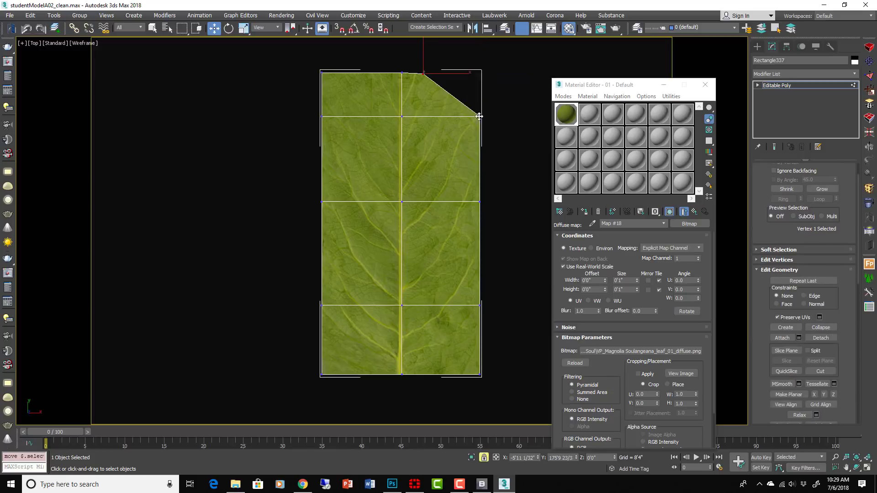
{"action": "left_click", "coordinate": [479, 116]}
{"action": "left_click_drag", "start_coordinate": [480, 116], "coordinate": [465, 132]}
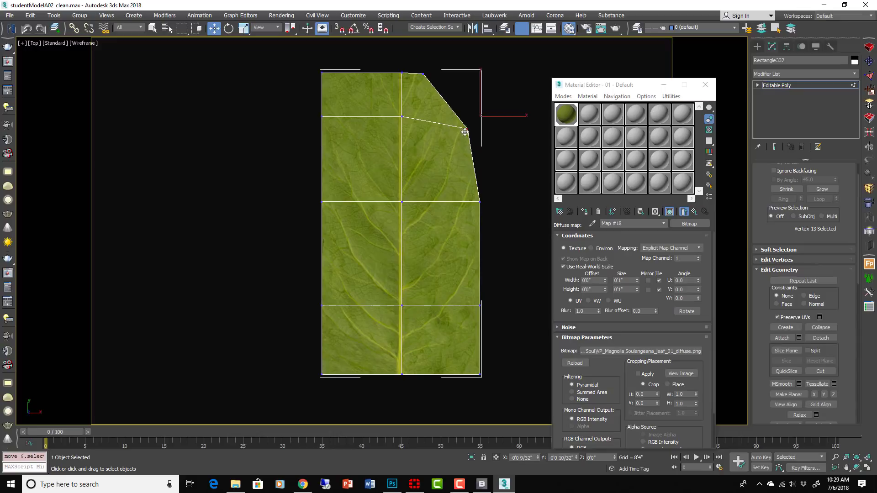
{"action": "left_click", "coordinate": [479, 202]}
{"action": "left_click_drag", "start_coordinate": [480, 305], "coordinate": [472, 303]}
{"action": "left_click_drag", "start_coordinate": [479, 374], "coordinate": [429, 373]}
Step: Shape the leaf rectangle's left side by moving its edge and corner vertices inward from the base to the tip
{"action": "left_click_drag", "start_coordinate": [323, 376], "coordinate": [357, 347]}
{"action": "left_click_drag", "start_coordinate": [322, 306], "coordinate": [327, 306]}
{"action": "left_click_drag", "start_coordinate": [323, 203], "coordinate": [324, 209]}
{"action": "left_click", "coordinate": [323, 117]}
{"action": "left_click_drag", "start_coordinate": [324, 119], "coordinate": [339, 135]}
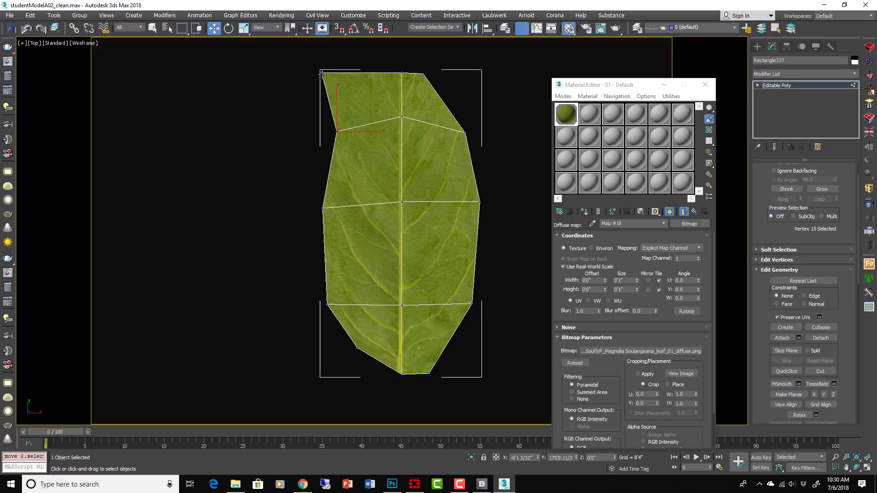
{"action": "left_click_drag", "start_coordinate": [322, 73], "coordinate": [382, 85]}
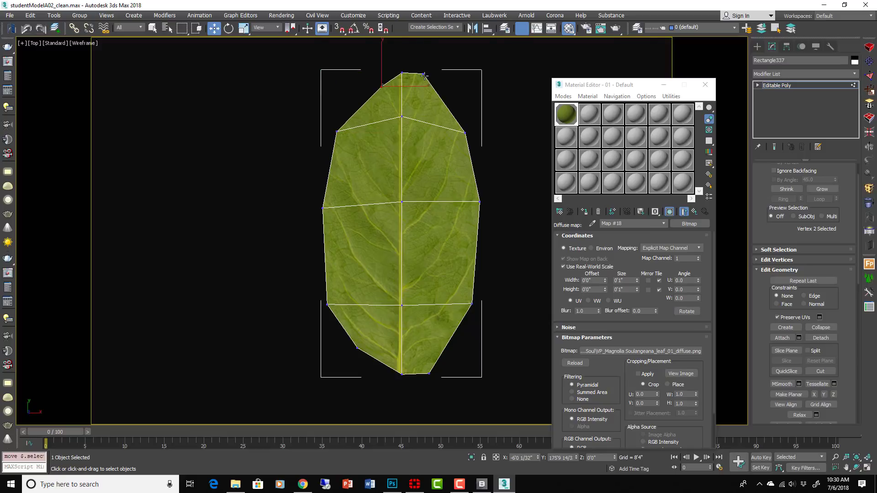
Step: Refine the right-hand vertices beside the leaf's tip and base to smooth the outline
{"action": "left_click", "coordinate": [424, 74]}
{"action": "scroll", "coordinate": [411, 80], "scroll_direction": "down", "scroll_amount": 2}
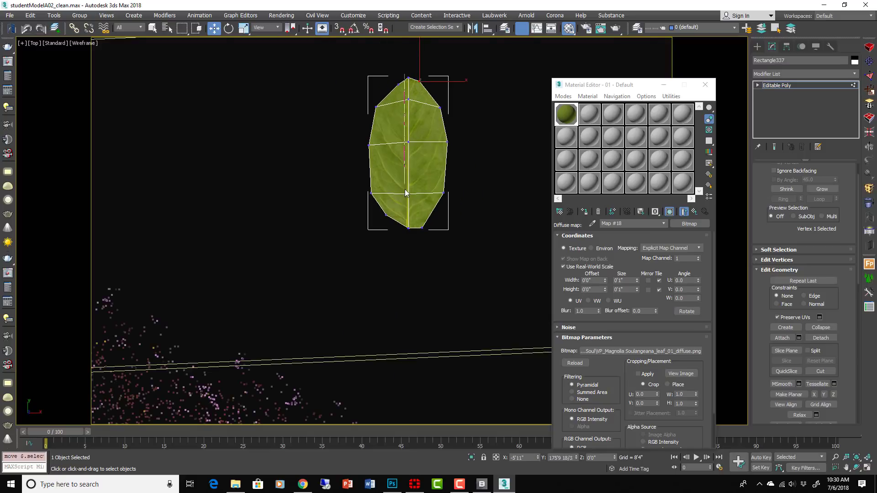
{"action": "left_click_drag", "start_coordinate": [406, 190], "coordinate": [449, 231]}
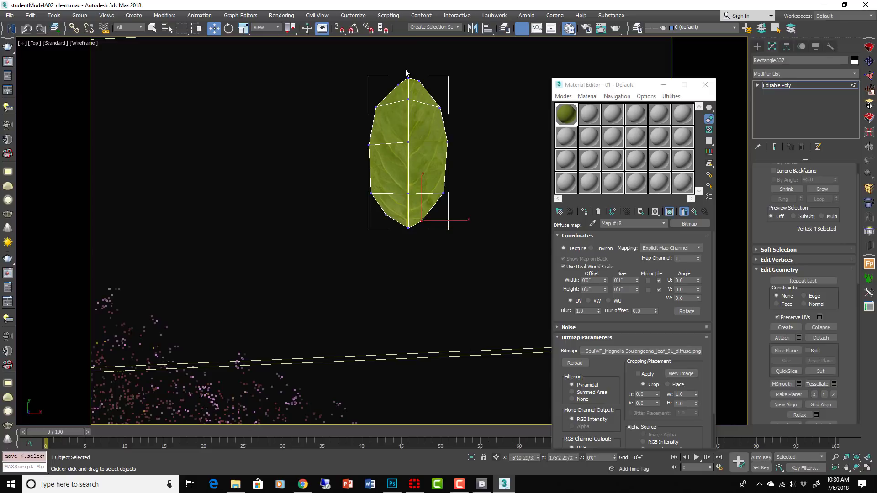
Step: Select the five vertices along the leaf's central vein and move them down to fold the leaf into a shallow V
{"action": "left_click", "coordinate": [408, 227], "text": "ctrl"}
{"action": "middle_click_drag", "start_coordinate": [415, 237], "coordinate": [389, 201], "text": "alt"}
{"action": "scroll", "coordinate": [411, 154], "scroll_direction": "up", "scroll_amount": 3}
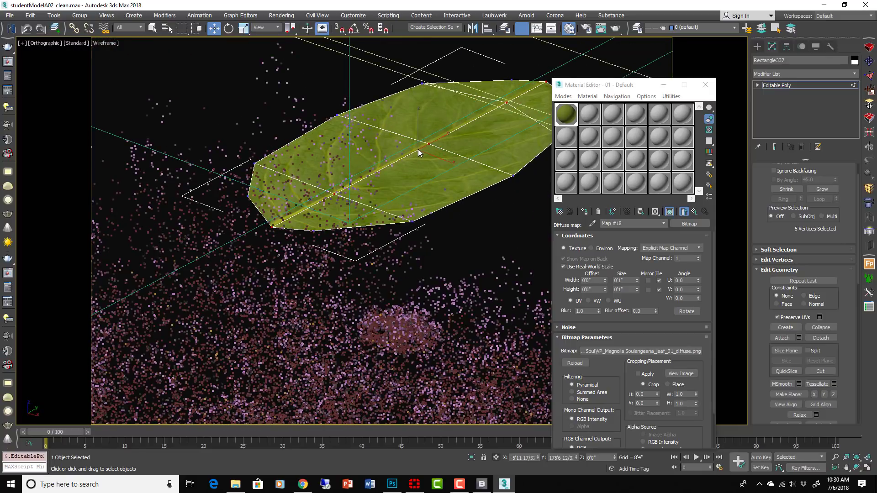
{"action": "scroll", "coordinate": [426, 147], "scroll_direction": "up", "scroll_amount": 3}
{"action": "scroll", "coordinate": [443, 150], "scroll_direction": "down", "scroll_amount": 3}
{"action": "scroll", "coordinate": [435, 145], "scroll_direction": "up", "scroll_amount": 2}
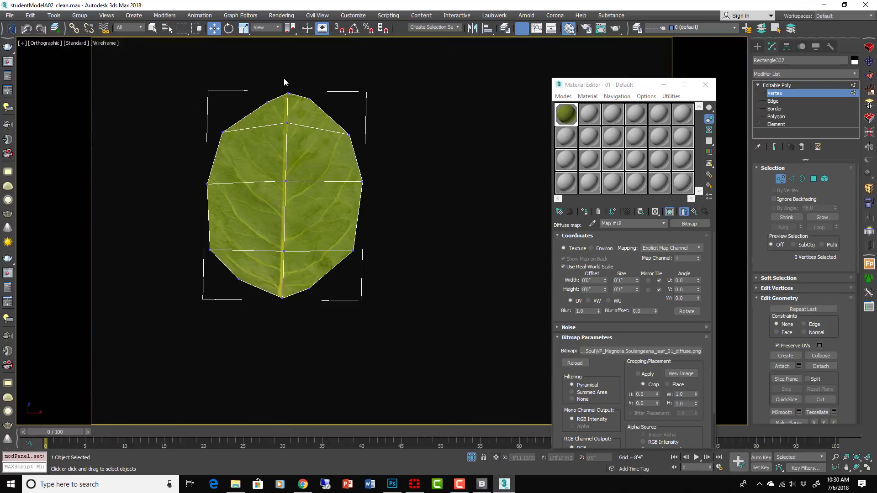
{"action": "left_click_drag", "start_coordinate": [284, 83], "coordinate": [295, 319]}
{"action": "middle_click_drag", "start_coordinate": [309, 307], "coordinate": [283, 273], "text": "alt"}
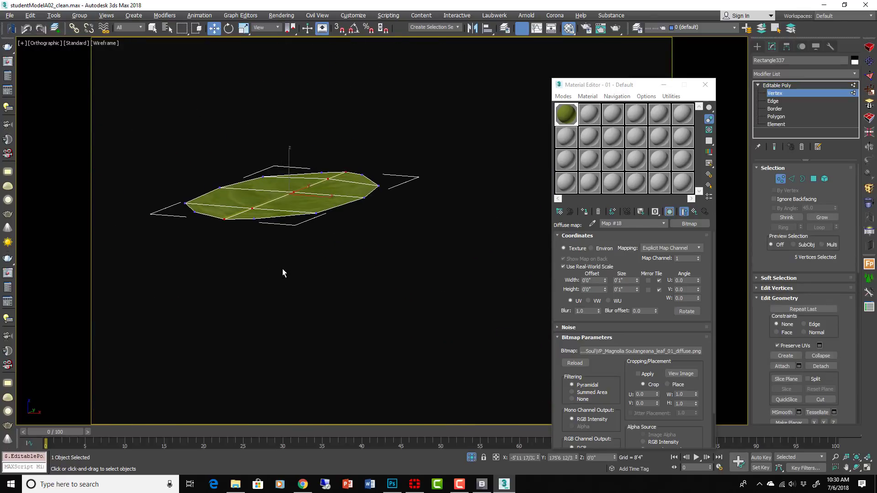
{"action": "key", "text": "space"}
{"action": "left_click_drag", "start_coordinate": [278, 207], "coordinate": [279, 218]}
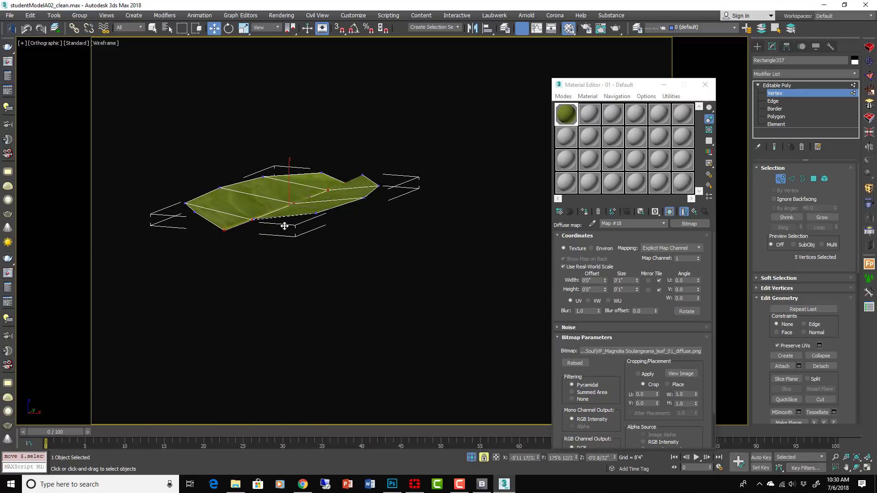
Step: Raise the lowered central-vein vertices slightly to soften the leaf's fold
{"action": "middle_click_drag", "start_coordinate": [286, 226], "coordinate": [321, 229], "text": "alt"}
{"action": "key", "text": "space"}
{"action": "left_click_drag", "start_coordinate": [331, 231], "coordinate": [334, 234]}
{"action": "key", "text": "space"}
{"action": "left_click_drag", "start_coordinate": [333, 233], "coordinate": [335, 218]}
{"action": "middle_click_drag", "start_coordinate": [334, 218], "coordinate": [365, 235], "text": "alt"}
Step: Leave vertex editing, add a TurboSmooth modifier to the leaf and turn off its edge display
{"action": "left_click", "coordinate": [806, 86]}
{"action": "left_click", "coordinate": [854, 74]}
{"action": "left_click_drag", "start_coordinate": [855, 87], "coordinate": [851, 302]}
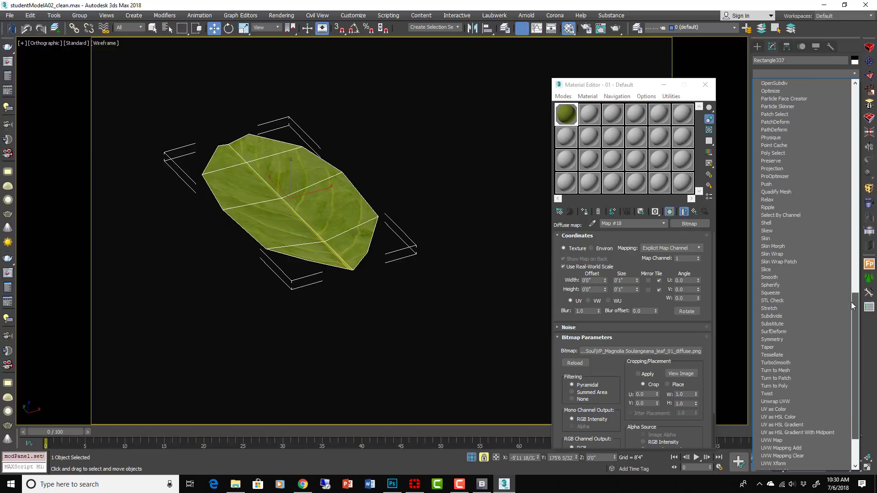
{"action": "left_click", "coordinate": [793, 360]}
{"action": "key", "text": "F4"}
Step: Add an FFD 4x4x4 modifier to the smoothed leaf and work in the Right view
{"action": "key", "text": "r"}
{"action": "middle_click_drag", "start_coordinate": [372, 188], "coordinate": [351, 189]}
{"action": "left_click", "coordinate": [856, 74]}
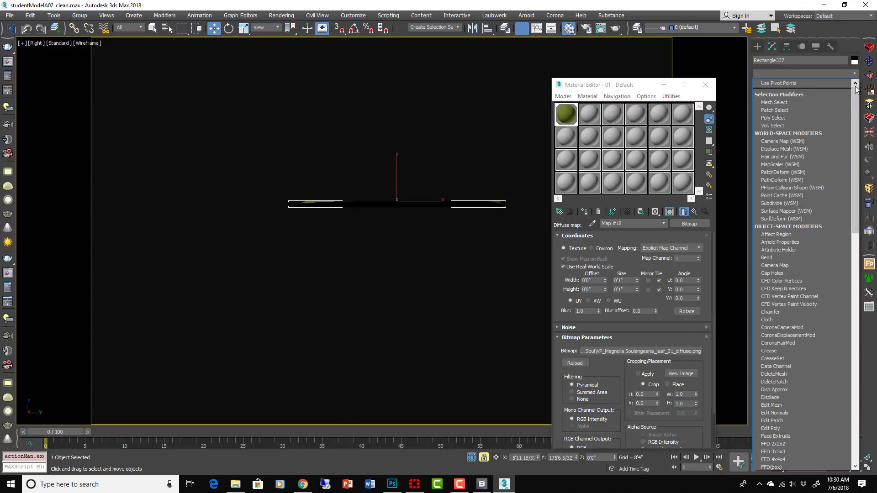
{"action": "left_click_drag", "start_coordinate": [856, 105], "coordinate": [851, 187]}
{"action": "left_click", "coordinate": [798, 246]}
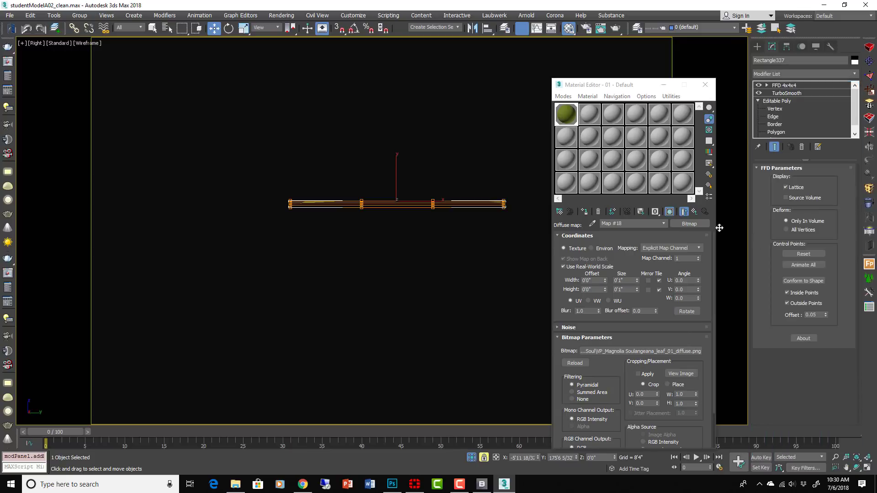
Step: Move and rotate the FFD control points in side view to bend the leaf into an arch that droops toward its tip
{"action": "left_click", "coordinate": [766, 85]}
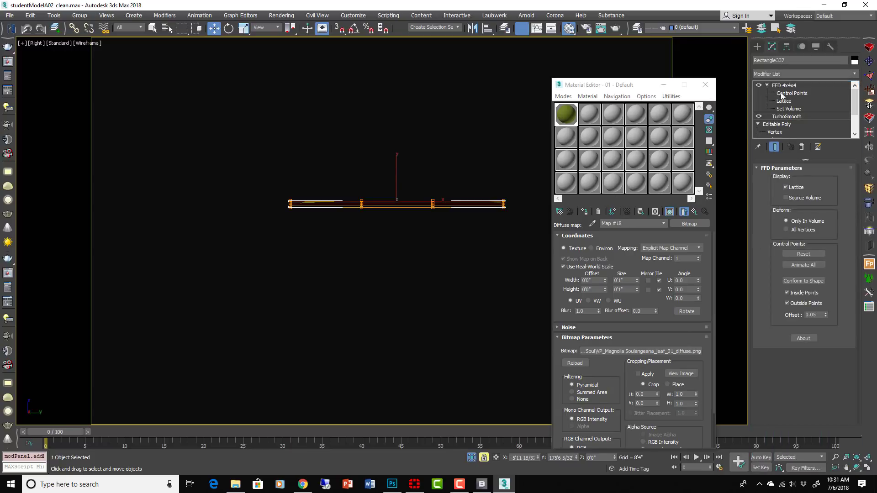
{"action": "left_click", "coordinate": [785, 93]}
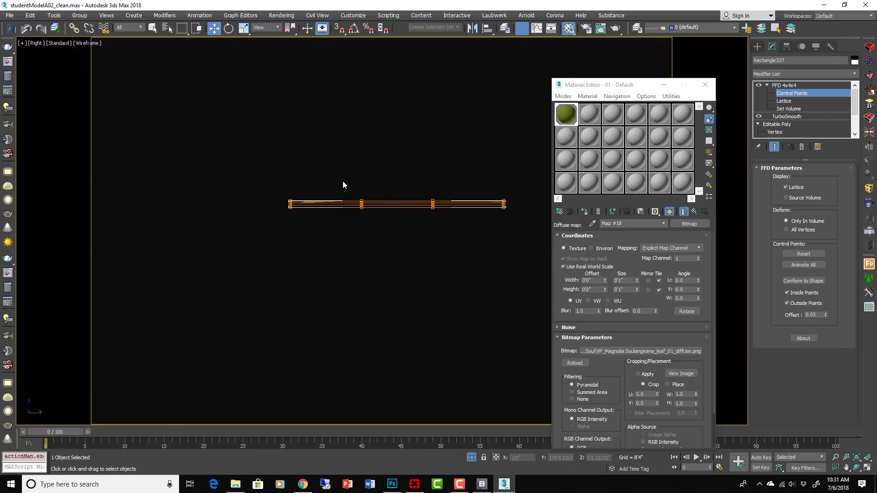
{"action": "left_click_drag", "start_coordinate": [342, 181], "coordinate": [536, 230]}
{"action": "left_click_drag", "start_coordinate": [481, 203], "coordinate": [460, 215]}
{"action": "key", "text": "e"}
{"action": "key", "text": "w"}
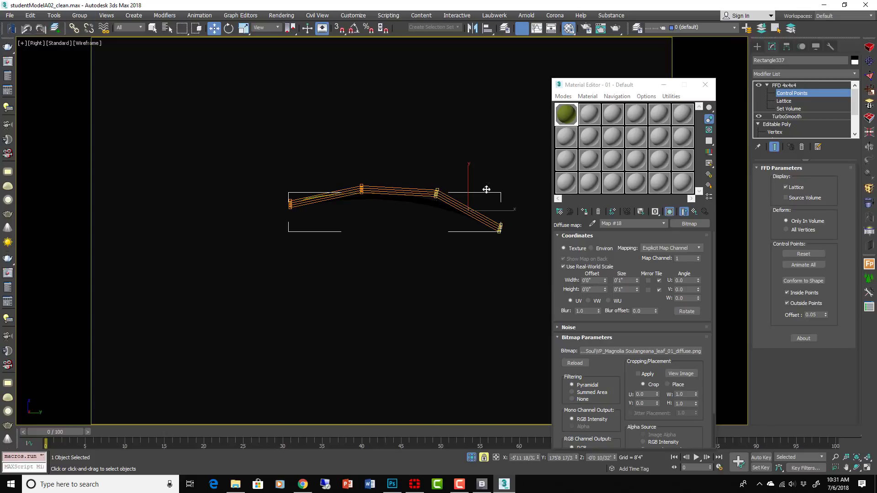
Step: Convert the bent leaf to an Editable Poly
{"action": "right_click", "coordinate": [385, 201]}
{"action": "mouse_move", "coordinate": [439, 296]}
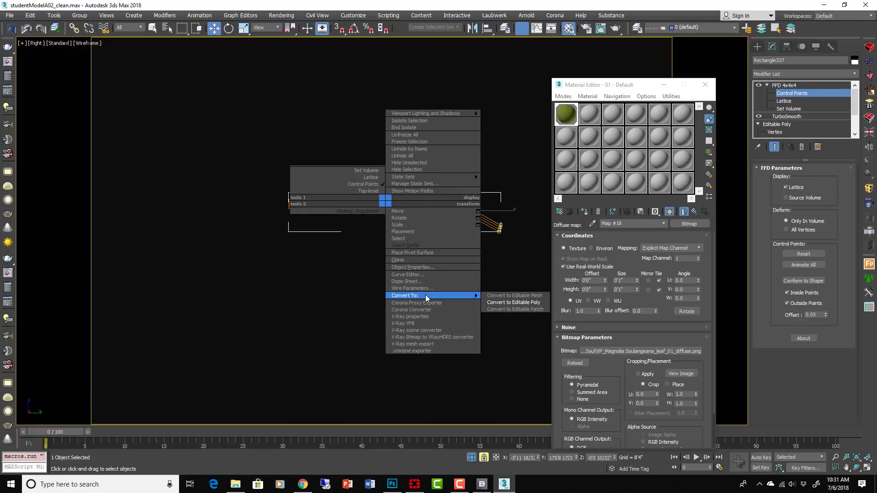
{"action": "left_click", "coordinate": [512, 303]}
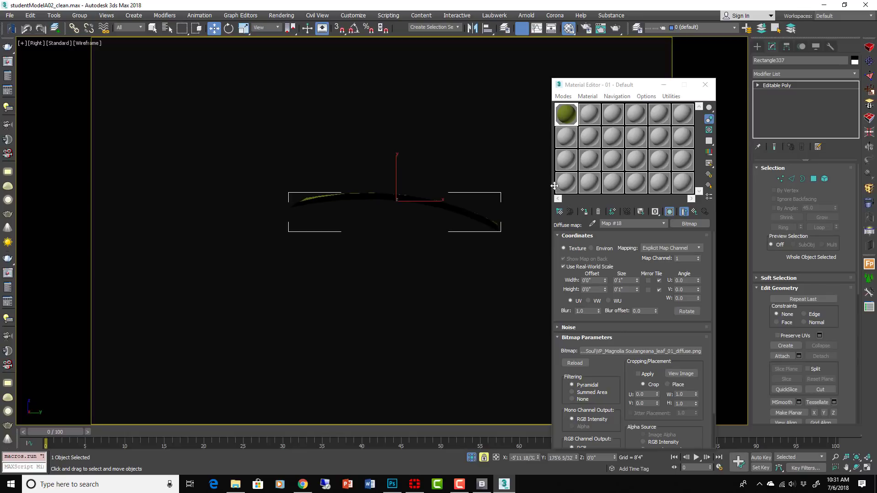
Step: Move only the leaf's pivot point to the base end of the leaf
{"action": "left_click", "coordinate": [786, 46]}
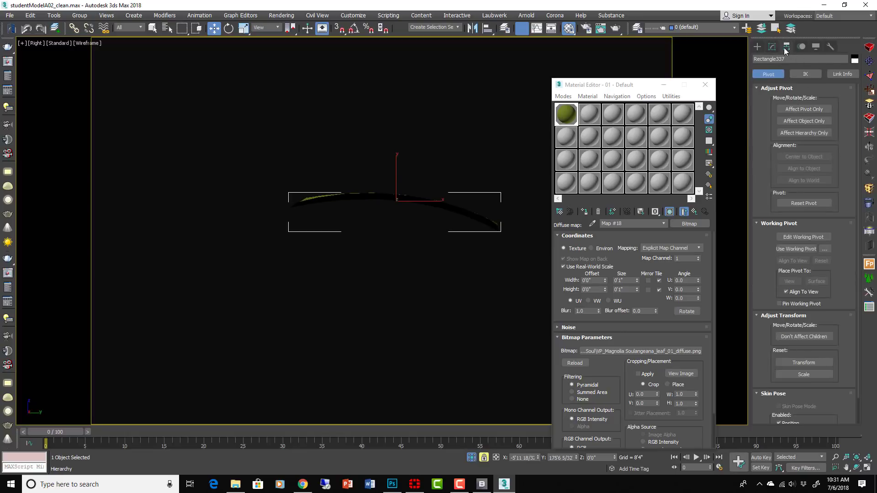
{"action": "left_click", "coordinate": [804, 109]}
{"action": "left_click_drag", "start_coordinate": [394, 201], "coordinate": [289, 202]}
{"action": "left_click", "coordinate": [817, 112]}
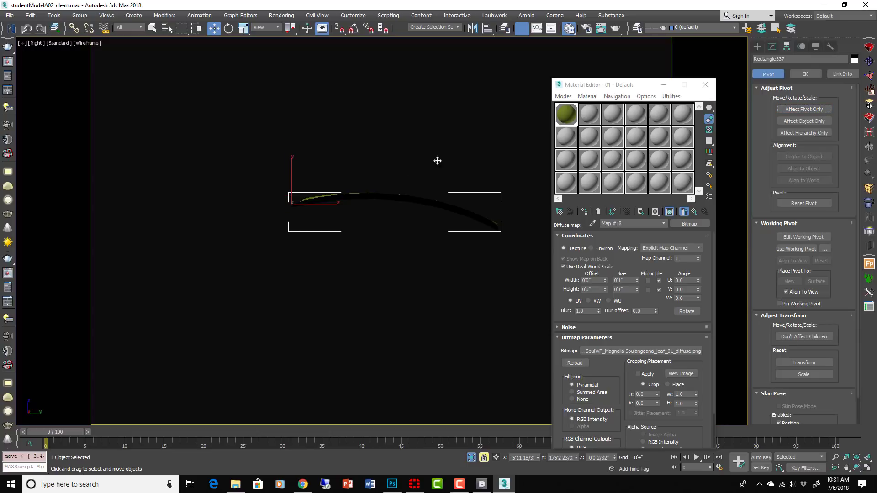
Step: Rotate the leaf about 6 degrees around its base pivot in side view so the tip lifts
{"action": "scroll", "coordinate": [361, 182], "scroll_direction": "up", "scroll_amount": 3}
{"action": "key", "text": "e"}
{"action": "left_click_drag", "start_coordinate": [267, 217], "coordinate": [272, 216]}
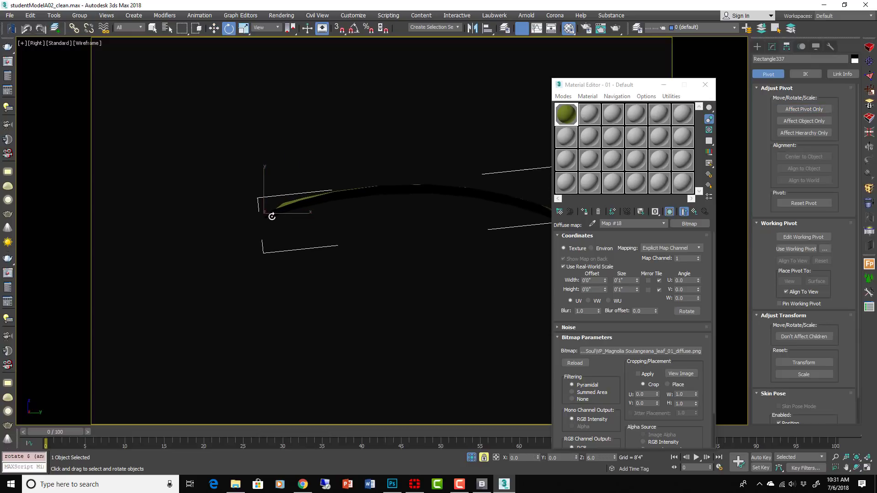
Step: Close the Material Editor and examine the curved leaf from above and at an angle
{"action": "scroll", "coordinate": [292, 216], "scroll_direction": "down", "scroll_amount": 2}
{"action": "key", "text": "t"}
{"action": "scroll", "coordinate": [383, 215], "scroll_direction": "down", "scroll_amount": 5}
{"action": "middle_click_drag", "start_coordinate": [393, 214], "coordinate": [435, 140], "text": "alt"}
{"action": "left_click", "coordinate": [705, 85]}
{"action": "scroll", "coordinate": [382, 174], "scroll_direction": "up", "scroll_amount": 3}
{"action": "key", "text": "t"}
{"action": "scroll", "coordinate": [414, 174], "scroll_direction": "down", "scroll_amount": 2}
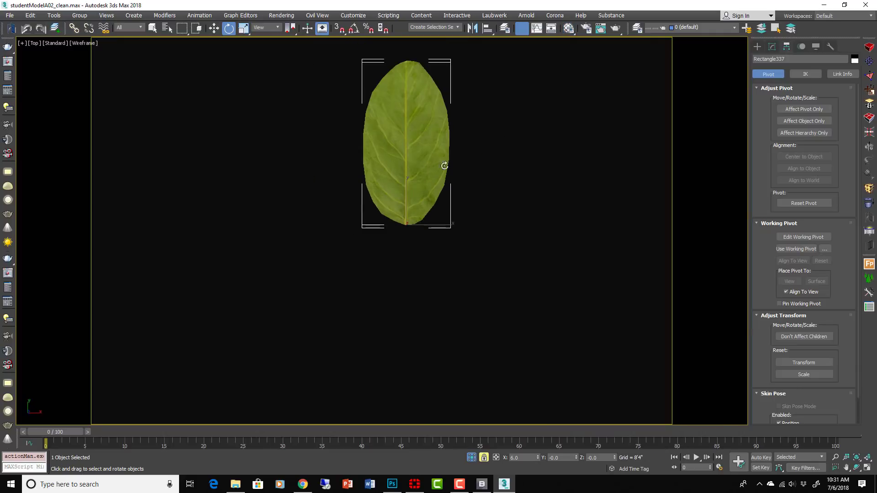
{"action": "scroll", "coordinate": [457, 192], "scroll_direction": "down", "scroll_amount": 4}
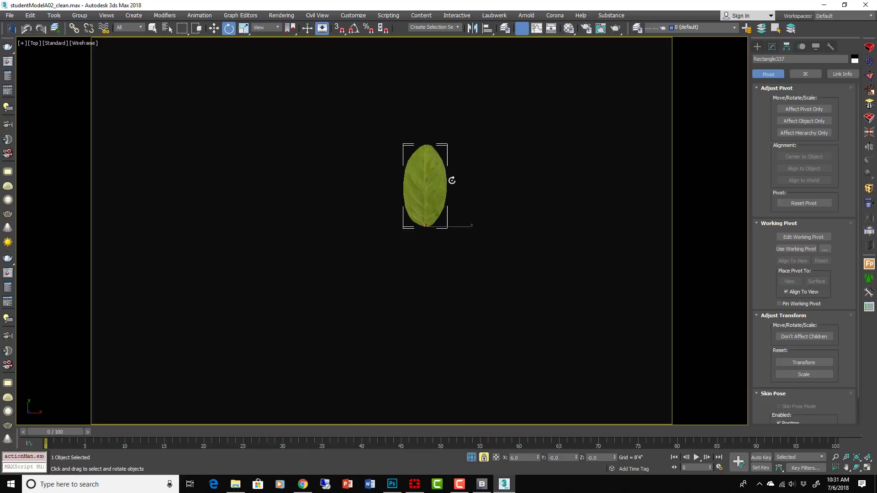
{"action": "scroll", "coordinate": [439, 188], "scroll_direction": "up", "scroll_amount": 2}
Step: Convert the rotated leaf to an Editable Poly and raise it above the paving, leaving pivot-only mode off
{"action": "right_click", "coordinate": [438, 213]}
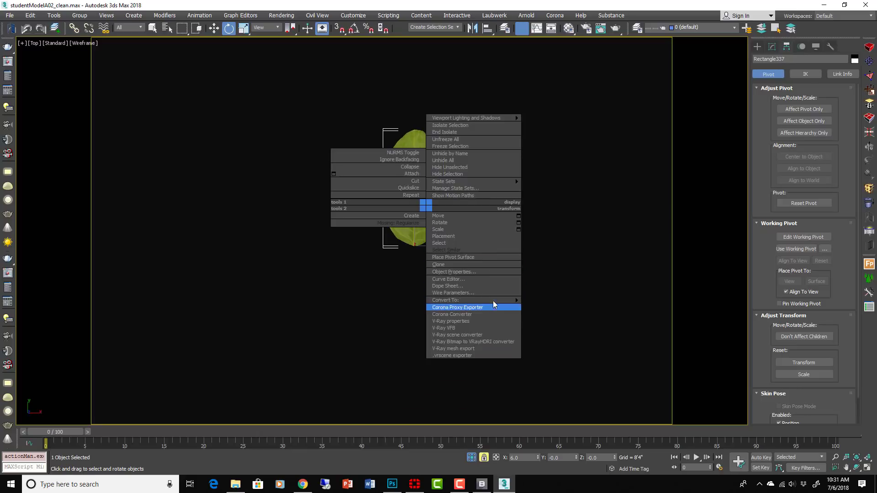
{"action": "left_click", "coordinate": [552, 306]}
{"action": "mouse_move", "coordinate": [443, 286]}
{"action": "middle_mouse_down", "text": "alt"}
{"action": "mouse_move", "coordinate": [476, 280]}
{"action": "mouse_move", "coordinate": [509, 246]}
{"action": "middle_mouse_up", "text": "alt"}
{"action": "key", "text": "F3"}
{"action": "key", "text": "w"}
{"action": "left_click_drag", "start_coordinate": [446, 261], "coordinate": [447, 251]}
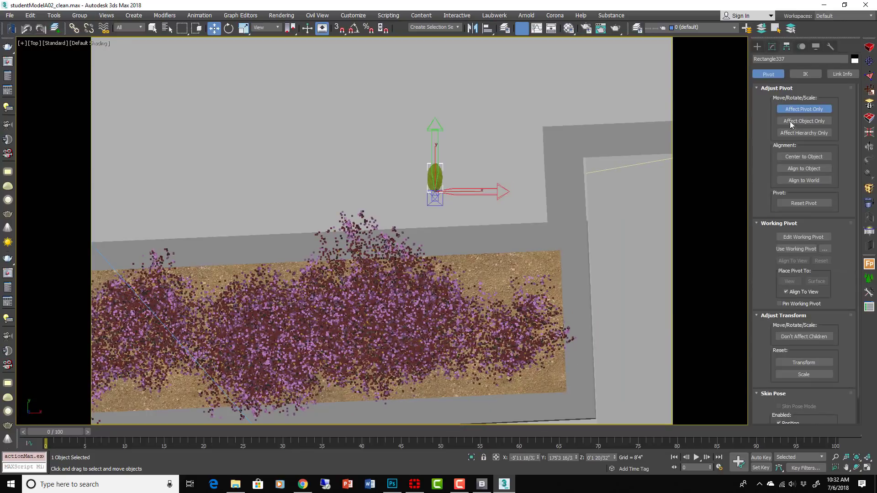
{"action": "left_click", "coordinate": [797, 109]}
{"action": "key", "text": "F3"}
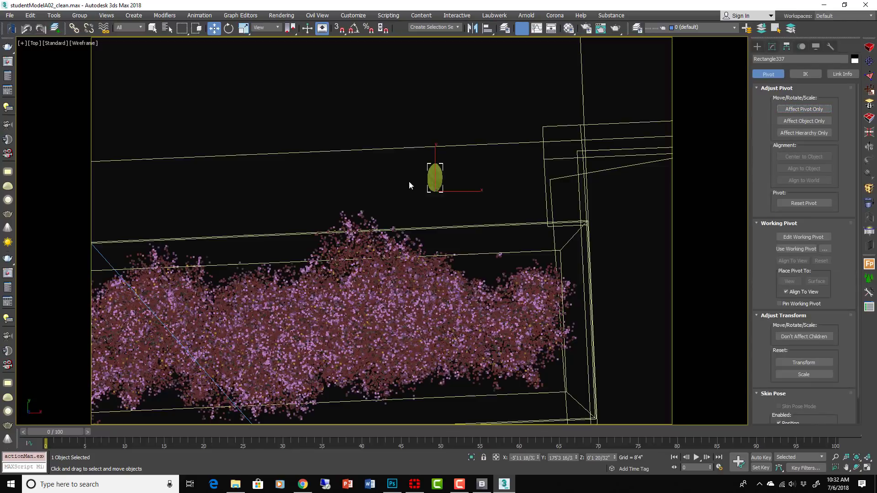
{"action": "key", "text": "F3"}
{"action": "scroll", "coordinate": [468, 192], "scroll_direction": "down", "scroll_amount": 4}
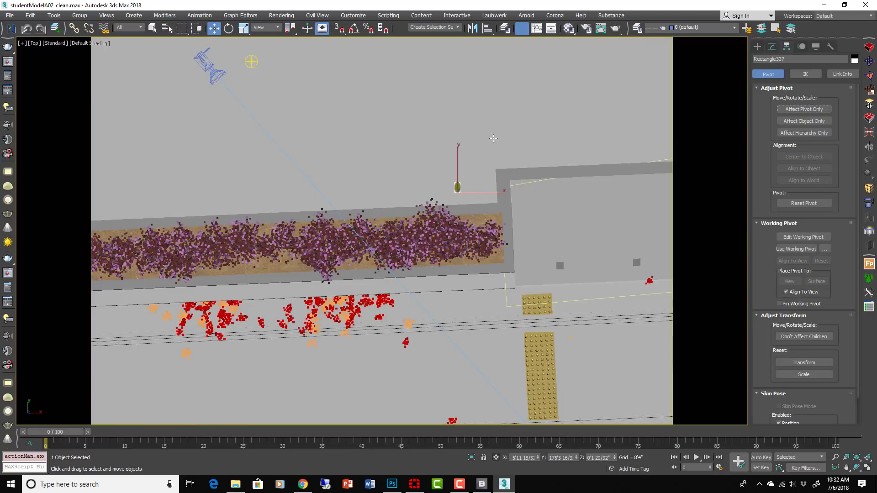
{"action": "middle_click_drag", "start_coordinate": [483, 201], "coordinate": [513, 181], "text": "alt"}
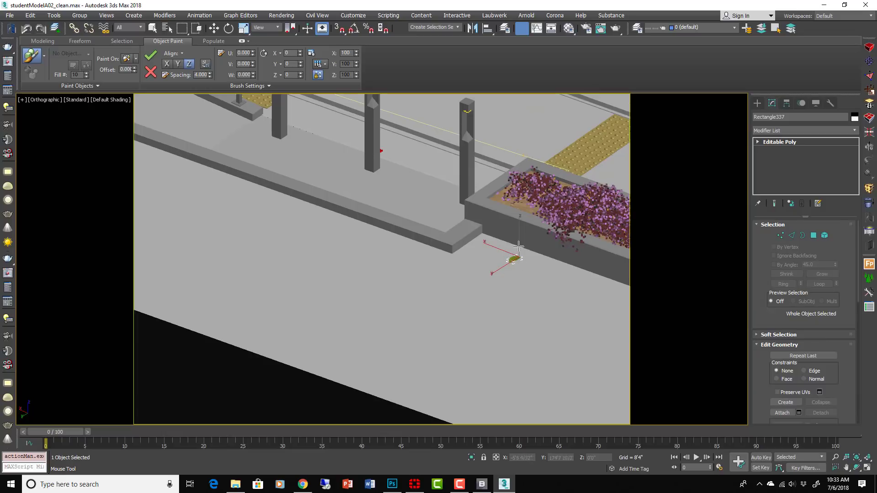
Step: Hide the Ribbon and show it again
{"action": "right_click", "coordinate": [811, 32]}
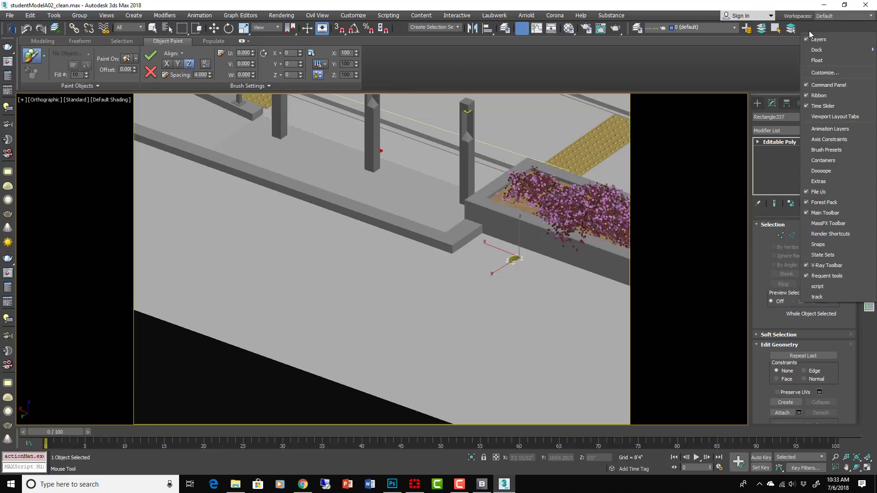
{"action": "left_click", "coordinate": [807, 96]}
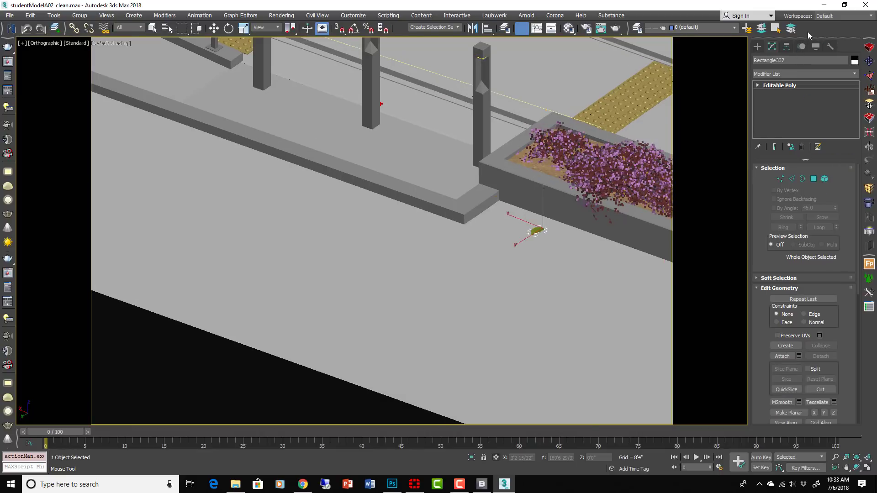
{"action": "right_click", "coordinate": [808, 31]}
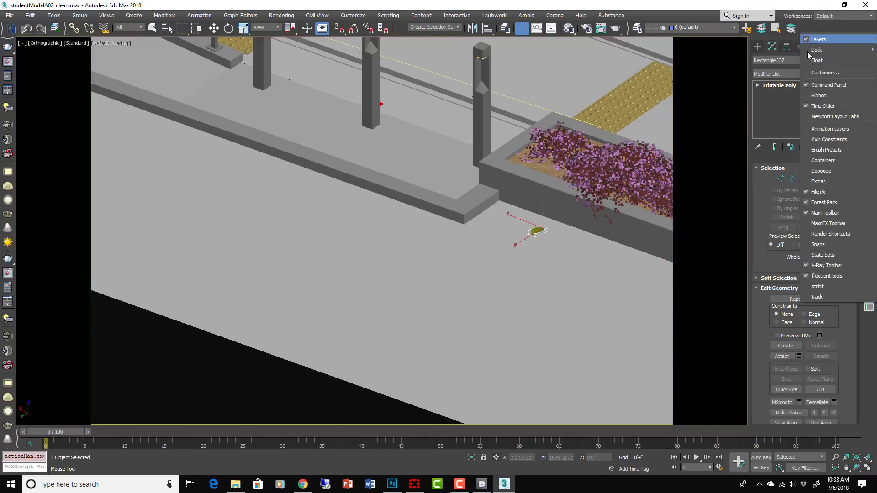
{"action": "left_click", "coordinate": [806, 96]}
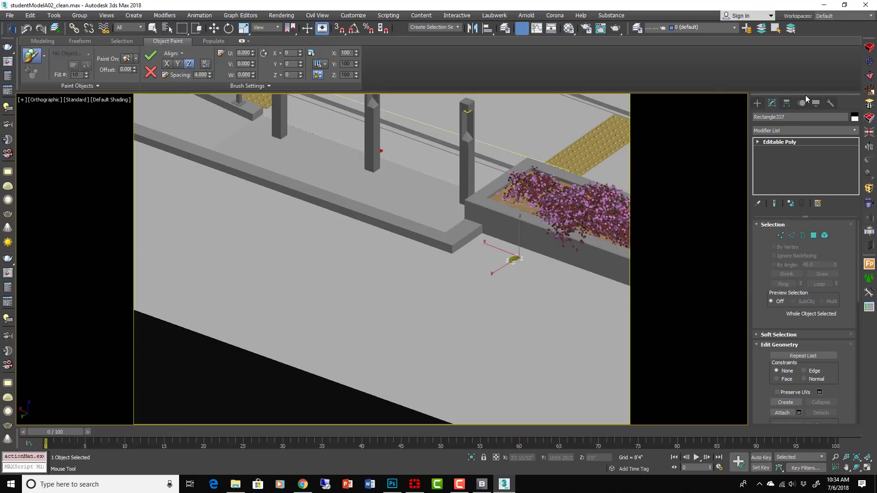
Step: Try painting copies of the selected leaf with Object Paint around the curb corner beside the planter, and undo them
{"action": "left_click", "coordinate": [46, 42]}
{"action": "left_click", "coordinate": [81, 42]}
{"action": "left_click", "coordinate": [122, 42]}
{"action": "left_click", "coordinate": [158, 43]}
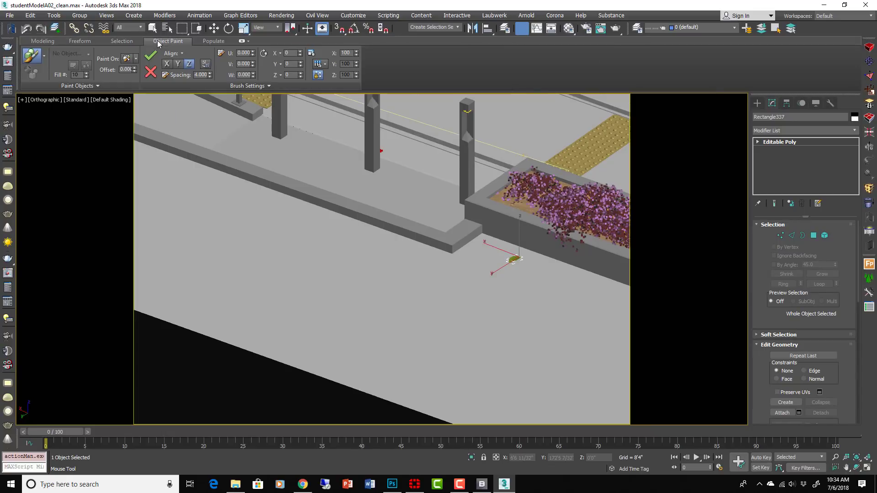
{"action": "left_click", "coordinate": [35, 58]}
{"action": "mouse_move", "coordinate": [475, 264]}
{"action": "left_mouse_down"}
{"action": "mouse_move", "coordinate": [373, 255]}
{"action": "mouse_move", "coordinate": [341, 238]}
{"action": "mouse_move", "coordinate": [384, 256]}
{"action": "mouse_move", "coordinate": [532, 279]}
{"action": "mouse_move", "coordinate": [489, 258]}
{"action": "mouse_move", "coordinate": [469, 262]}
{"action": "mouse_move", "coordinate": [463, 249]}
{"action": "mouse_move", "coordinate": [395, 246]}
{"action": "mouse_move", "coordinate": [382, 226]}
{"action": "mouse_move", "coordinate": [430, 247]}
{"action": "left_mouse_up"}
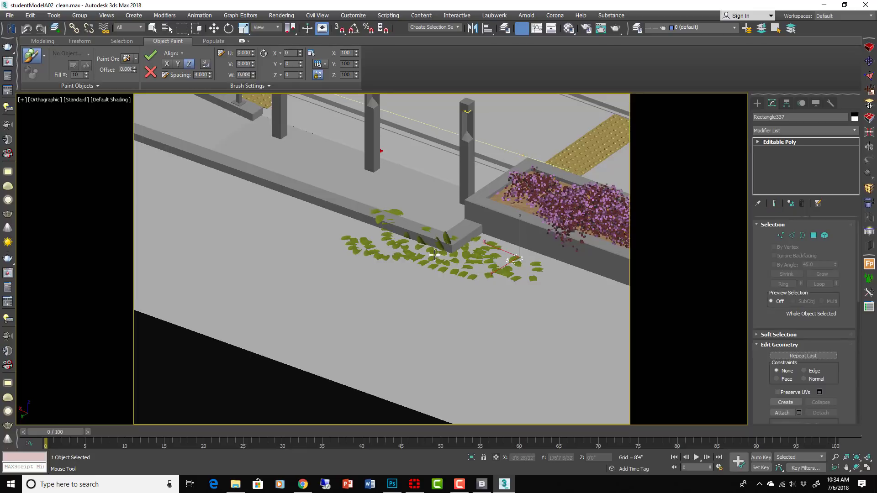
{"action": "key", "text": "ctrl+z"}
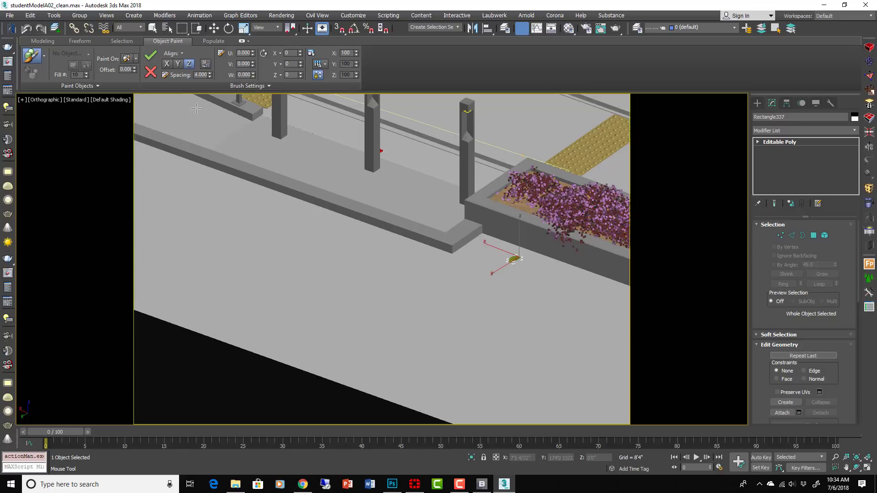
Step: Set the Object Paint brush spacing to 2 and test it with a short leaf stroke beside the planter, undoing the stroke
{"action": "left_click", "coordinate": [135, 59]}
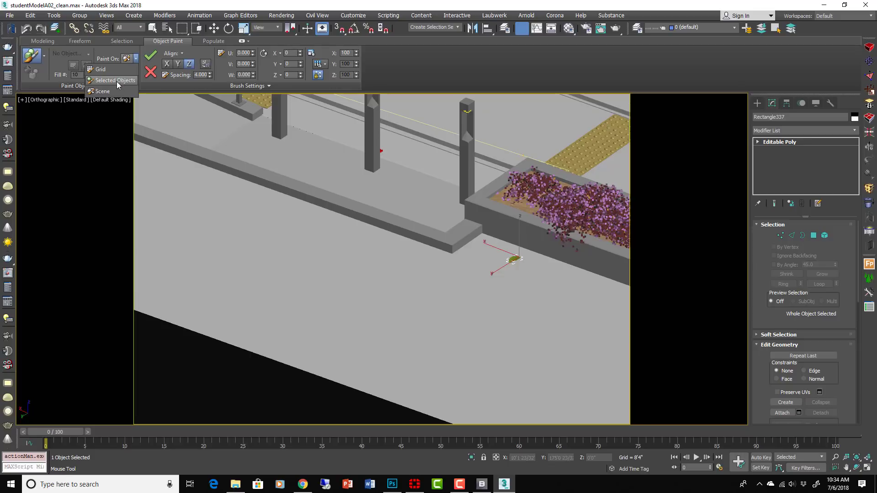
{"action": "left_click", "coordinate": [127, 60]}
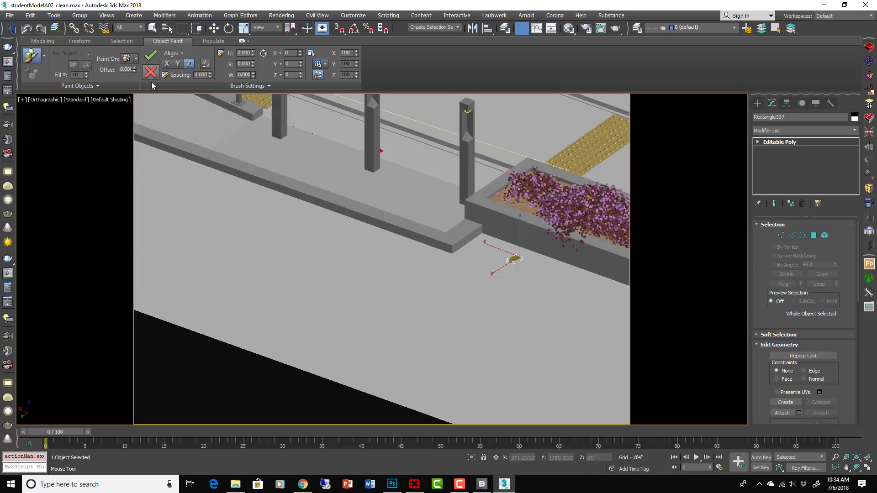
{"action": "left_click", "coordinate": [200, 75]}
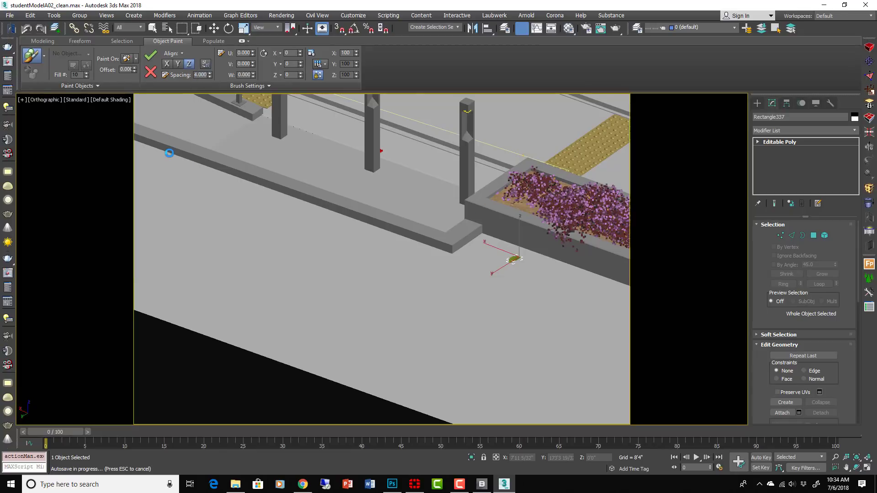
{"action": "left_click_drag", "start_coordinate": [486, 265], "coordinate": [451, 280]}
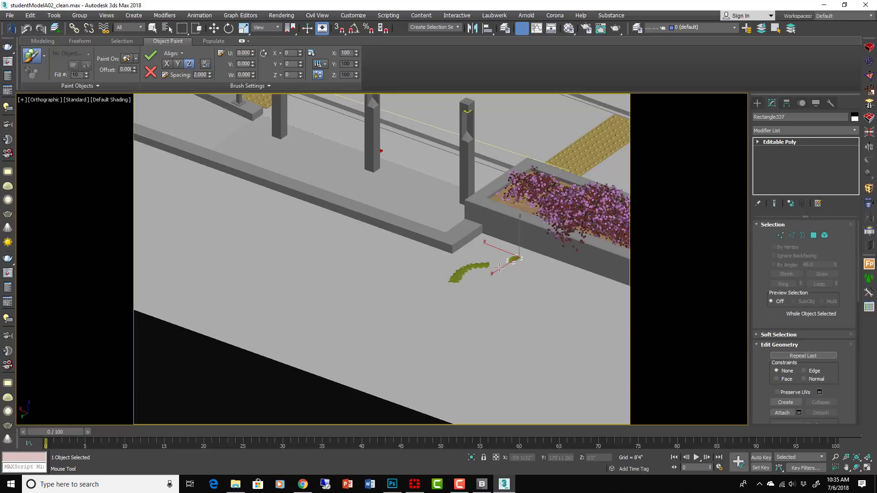
{"action": "key", "text": "ctrl+z"}
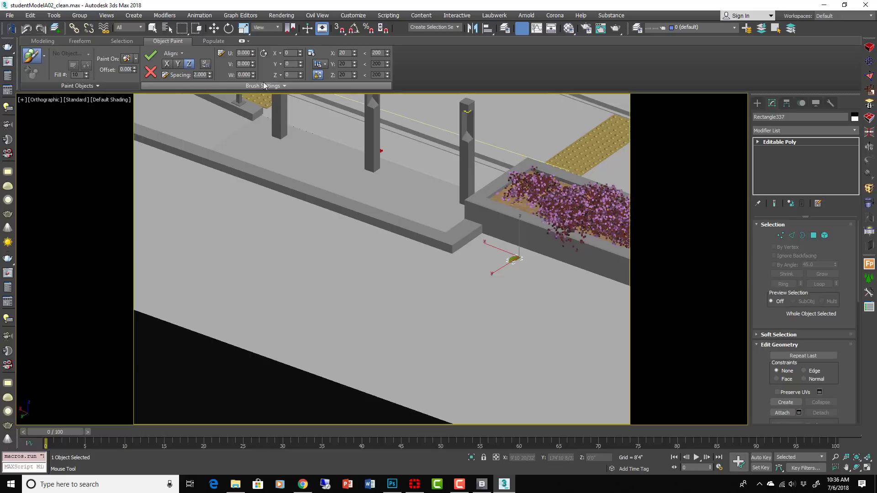
Step: Turn on random Z rotation for the Object Paint brush and test it with a leaf stroke beside the planter, undoing the stroke
{"action": "left_click", "coordinate": [279, 75]}
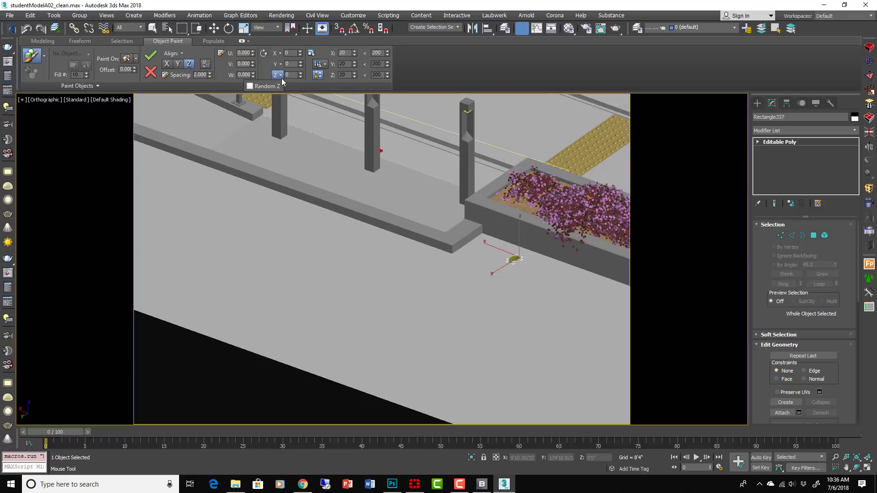
{"action": "left_click", "coordinate": [250, 86]}
{"action": "mouse_move", "coordinate": [421, 288]}
{"action": "left_mouse_down"}
{"action": "mouse_move", "coordinate": [477, 304]}
{"action": "mouse_move", "coordinate": [519, 299]}
{"action": "mouse_move", "coordinate": [516, 284]}
{"action": "mouse_move", "coordinate": [551, 288]}
{"action": "mouse_move", "coordinate": [566, 269]}
{"action": "mouse_move", "coordinate": [379, 267]}
{"action": "left_mouse_up"}
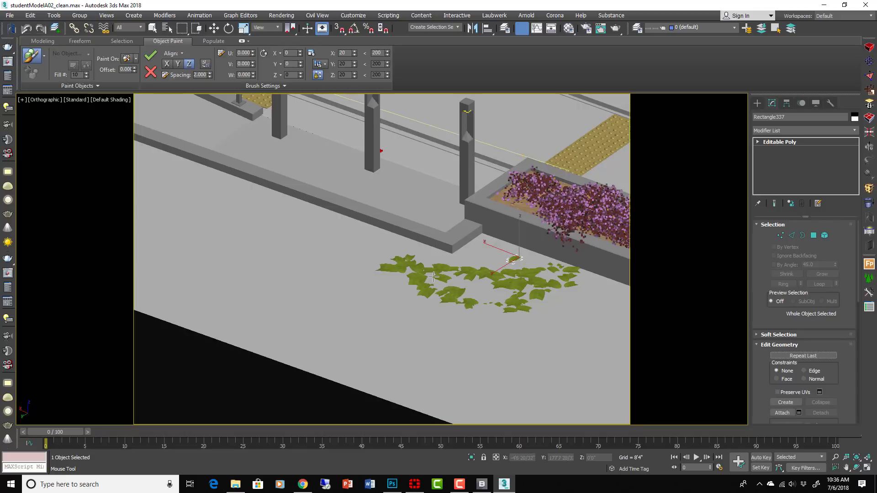
{"action": "key", "text": "ctrl+z"}
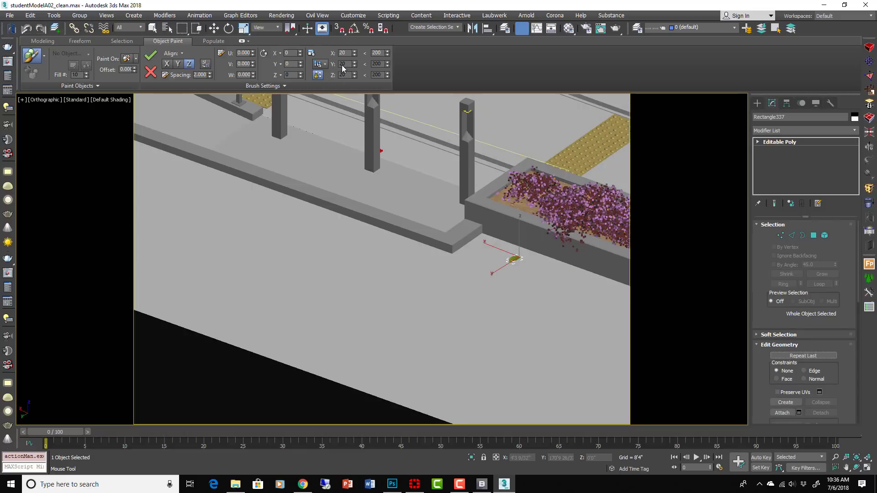
Step: Try a brush Y rotation of 20 with a leaf stroke on the paving in front of the planter, and undo it
{"action": "left_click", "coordinate": [288, 64]}
{"action": "type", "text": "20"}
{"action": "mouse_move", "coordinate": [445, 263]}
{"action": "left_mouse_down"}
{"action": "mouse_move", "coordinate": [452, 295]}
{"action": "mouse_move", "coordinate": [584, 279]}
{"action": "mouse_move", "coordinate": [534, 293]}
{"action": "mouse_move", "coordinate": [553, 284]}
{"action": "mouse_move", "coordinate": [580, 334]}
{"action": "mouse_move", "coordinate": [550, 340]}
{"action": "mouse_move", "coordinate": [531, 359]}
{"action": "mouse_move", "coordinate": [507, 347]}
{"action": "mouse_move", "coordinate": [498, 386]}
{"action": "mouse_move", "coordinate": [516, 338]}
{"action": "mouse_move", "coordinate": [538, 341]}
{"action": "left_mouse_up"}
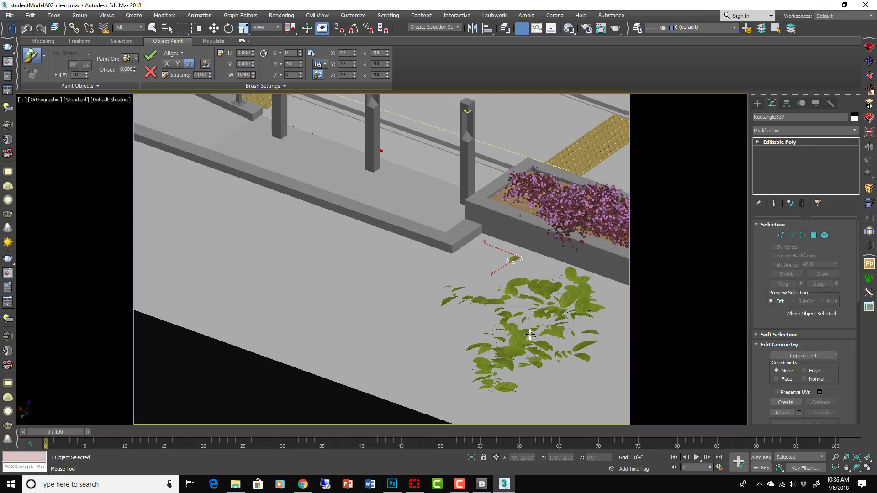
{"action": "key", "text": "ctrl+z"}
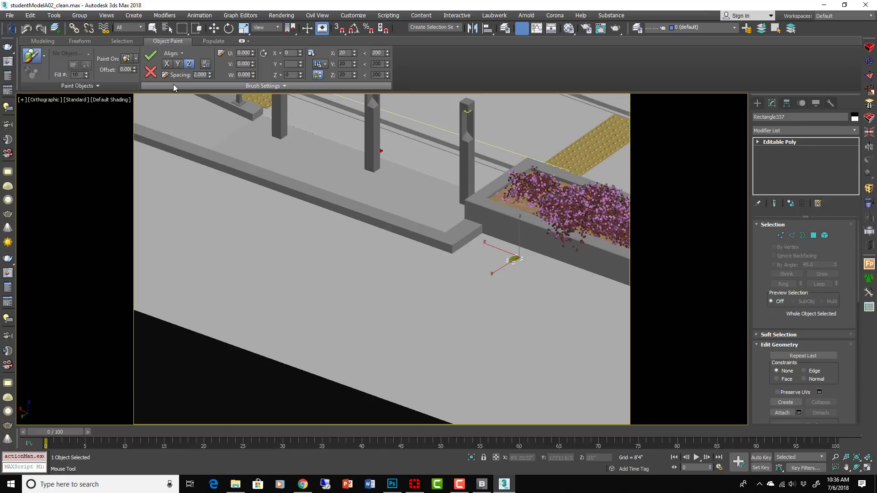
Step: Turn on Paint on Painted Objects and test it with a short leaf stroke beside the source leaf
{"action": "left_click", "coordinate": [75, 86]}
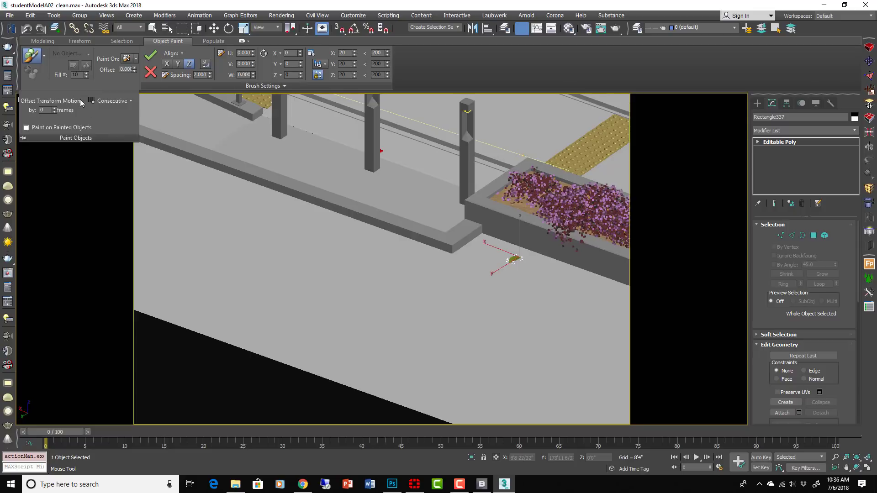
{"action": "left_click", "coordinate": [28, 127]}
{"action": "mouse_move", "coordinate": [516, 271]}
{"action": "left_mouse_down"}
{"action": "mouse_move", "coordinate": [519, 281]}
{"action": "mouse_move", "coordinate": [545, 278]}
{"action": "mouse_move", "coordinate": [525, 270]}
{"action": "mouse_move", "coordinate": [518, 278]}
{"action": "mouse_move", "coordinate": [457, 286]}
{"action": "mouse_move", "coordinate": [402, 281]}
{"action": "mouse_move", "coordinate": [407, 300]}
{"action": "mouse_move", "coordinate": [530, 297]}
{"action": "left_mouse_up"}
{"action": "key", "text": "ctrl+z"}
{"action": "key", "text": "ctrl+alt+z"}
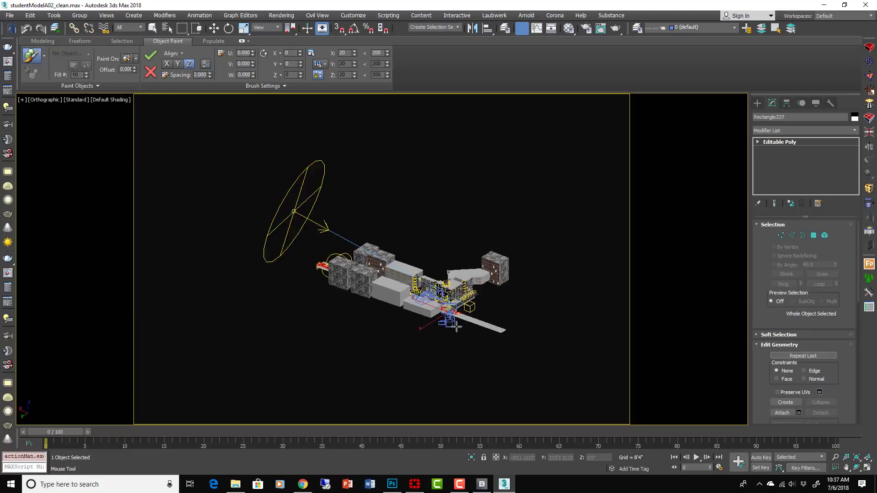
{"action": "scroll", "coordinate": [457, 318], "scroll_direction": "up", "scroll_amount": 8}
{"action": "scroll", "coordinate": [377, 270], "scroll_direction": "up", "scroll_amount": 10}
{"action": "scroll", "coordinate": [377, 297], "scroll_direction": "up", "scroll_amount": 4}
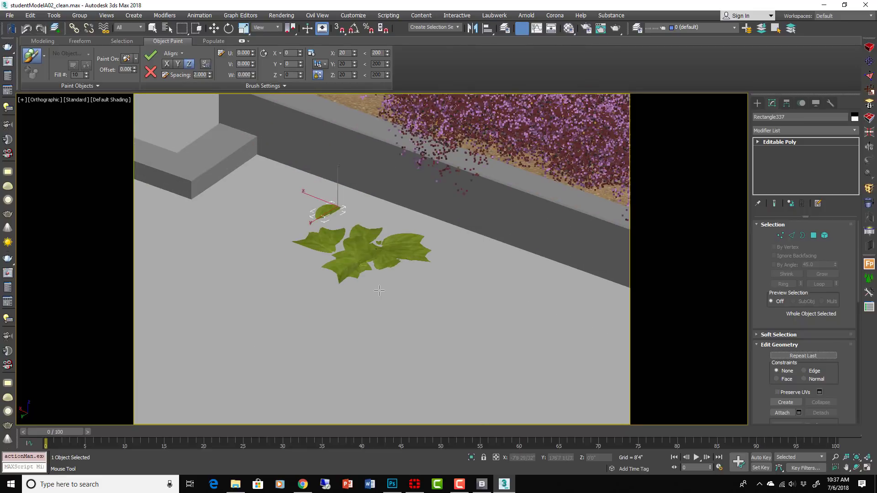
Step: Set the brush scaling to Random, with a uniform range from 60 to 120 on all axes
{"action": "left_click", "coordinate": [319, 75]}
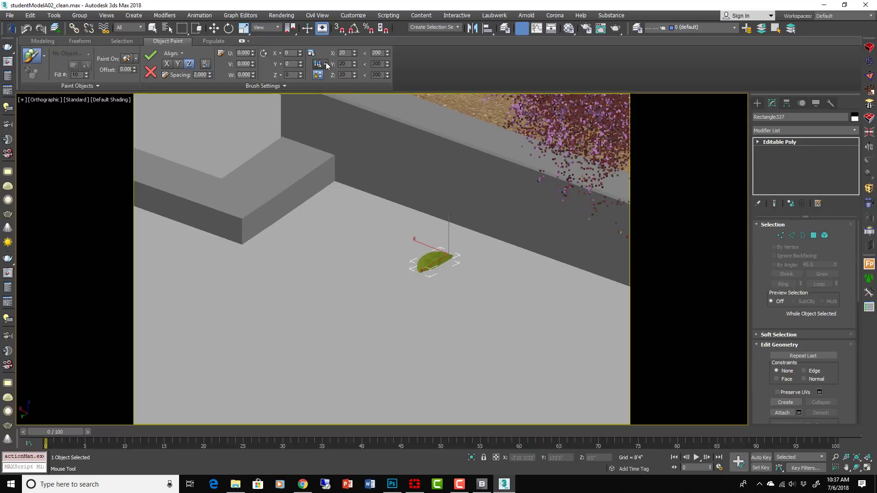
{"action": "left_click", "coordinate": [326, 64]}
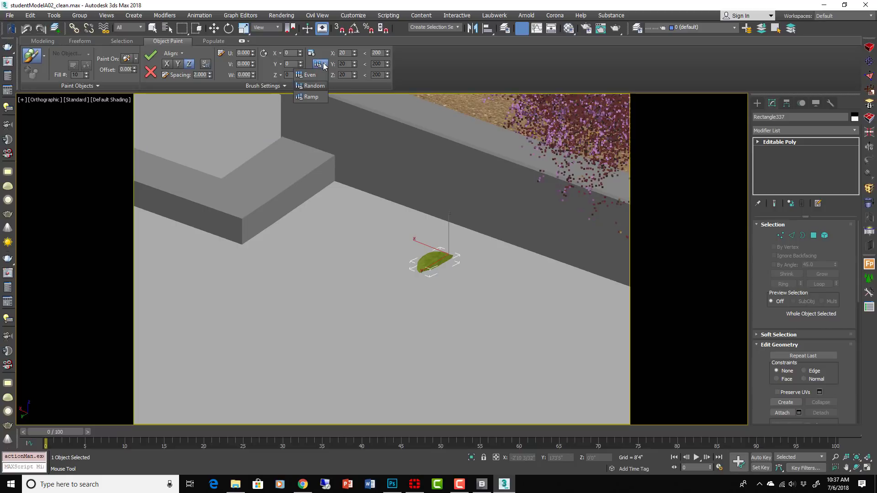
{"action": "left_click", "coordinate": [320, 85]}
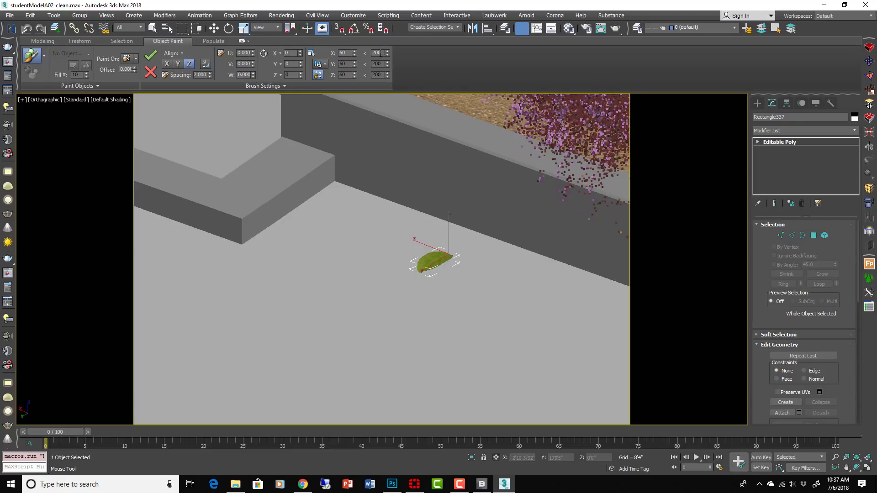
{"action": "type", "text": "1"}
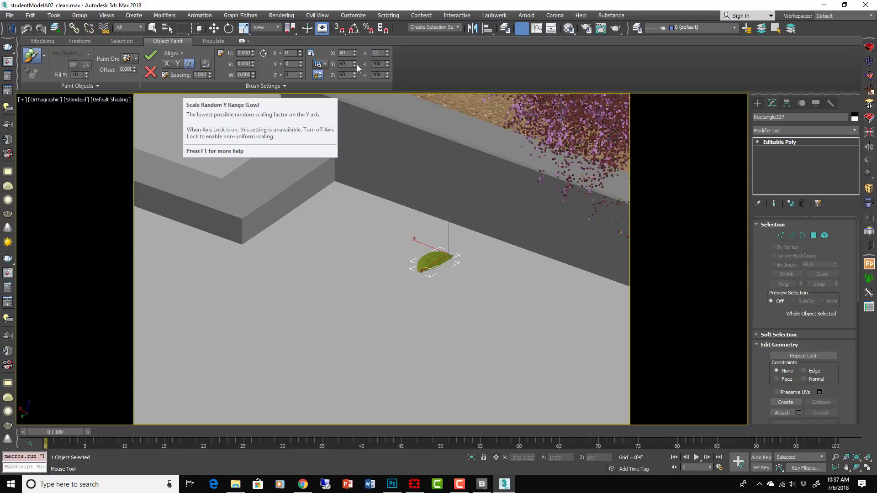
Step: Try painting randomly scaled leaves around the curb corner and along the planter base, and undo them
{"action": "mouse_move", "coordinate": [452, 277]}
{"action": "left_mouse_down"}
{"action": "mouse_move", "coordinate": [319, 267]}
{"action": "mouse_move", "coordinate": [279, 304]}
{"action": "mouse_move", "coordinate": [256, 261]}
{"action": "mouse_move", "coordinate": [352, 203]}
{"action": "mouse_move", "coordinate": [407, 223]}
{"action": "mouse_move", "coordinate": [316, 249]}
{"action": "mouse_move", "coordinate": [274, 238]}
{"action": "mouse_move", "coordinate": [290, 261]}
{"action": "mouse_move", "coordinate": [354, 217]}
{"action": "mouse_move", "coordinate": [583, 285]}
{"action": "mouse_move", "coordinate": [418, 231]}
{"action": "mouse_move", "coordinate": [465, 246]}
{"action": "left_mouse_up"}
{"action": "scroll", "coordinate": [465, 245], "scroll_direction": "down", "scroll_amount": 2}
{"action": "scroll", "coordinate": [464, 296], "scroll_direction": "down", "scroll_amount": 2}
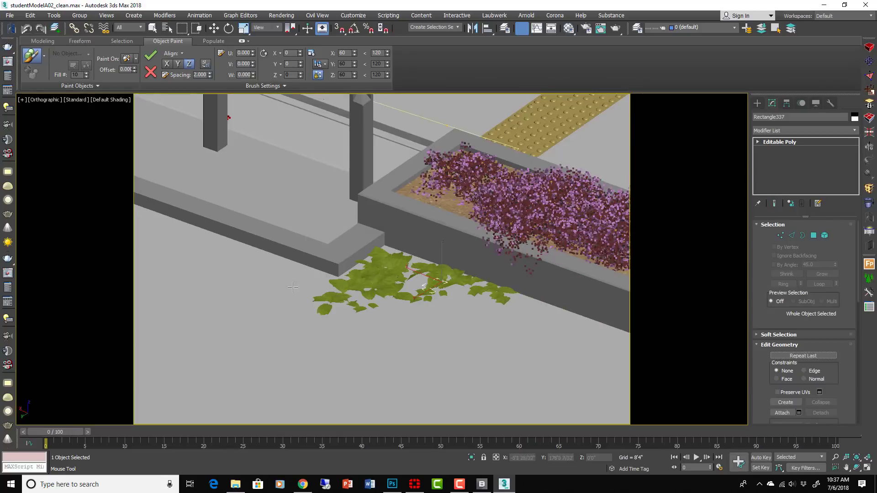
{"action": "middle_click_drag", "start_coordinate": [293, 288], "coordinate": [432, 284]}
{"action": "scroll", "coordinate": [434, 280], "scroll_direction": "down", "scroll_amount": 3}
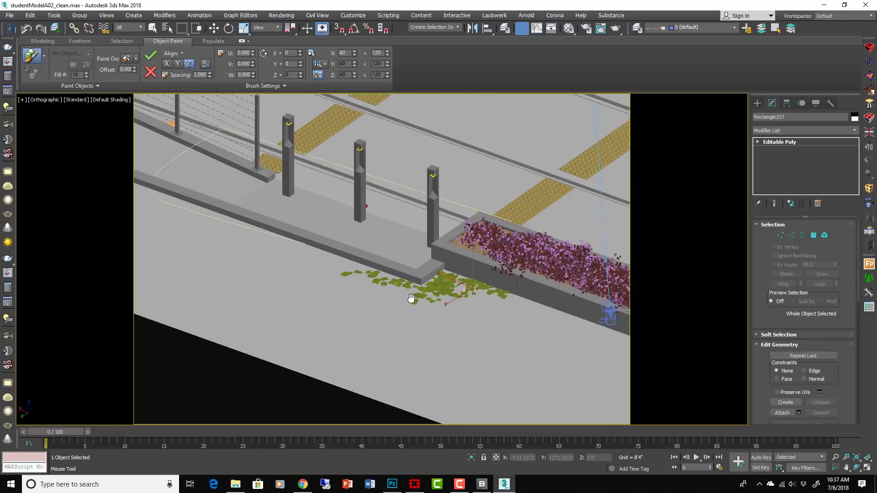
{"action": "scroll", "coordinate": [347, 296], "scroll_direction": "up", "scroll_amount": 4}
{"action": "scroll", "coordinate": [347, 296], "scroll_direction": "down", "scroll_amount": 3}
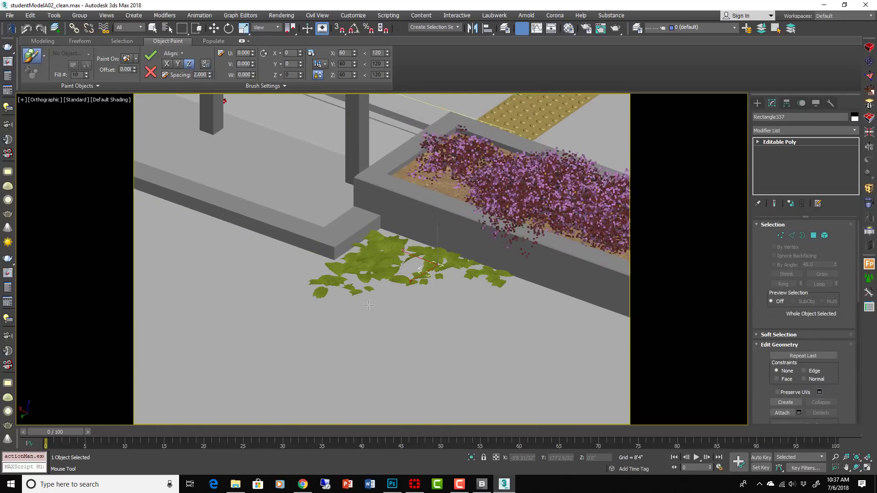
{"action": "scroll", "coordinate": [379, 302], "scroll_direction": "up", "scroll_amount": 5}
{"action": "key", "text": "ctrl+z"}
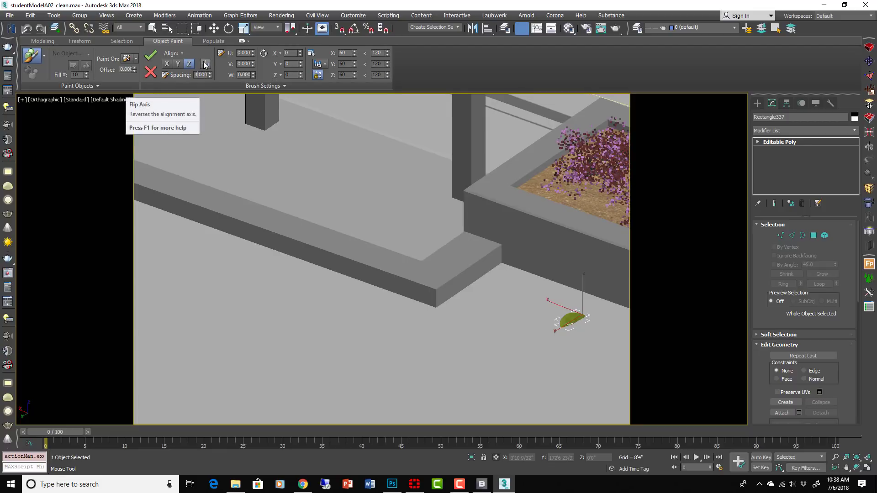
Step: Paint a trail of leaves along the curb and its corner at a spacing of 4, and set the brush spacing to 5
{"action": "mouse_move", "coordinate": [448, 314]}
{"action": "left_mouse_down"}
{"action": "mouse_move", "coordinate": [490, 302]}
{"action": "mouse_move", "coordinate": [525, 320]}
{"action": "mouse_move", "coordinate": [224, 244]}
{"action": "left_mouse_up"}
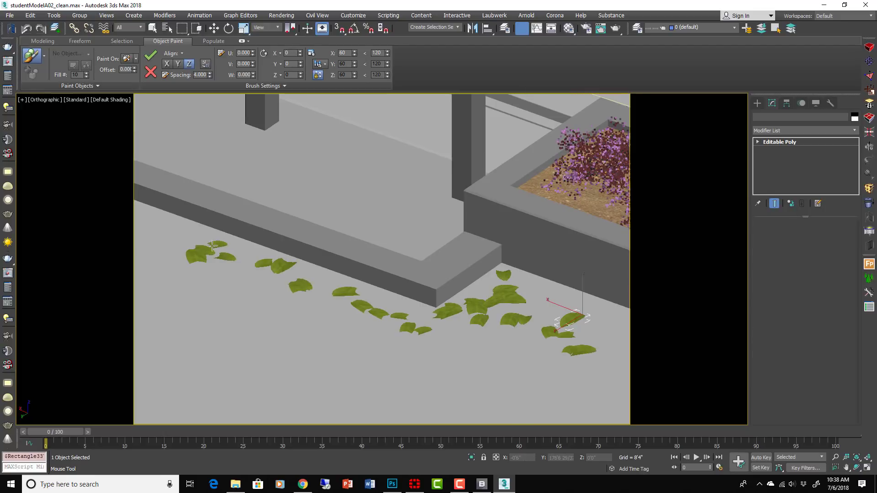
{"action": "scroll", "coordinate": [346, 233], "scroll_direction": "down", "scroll_amount": 5}
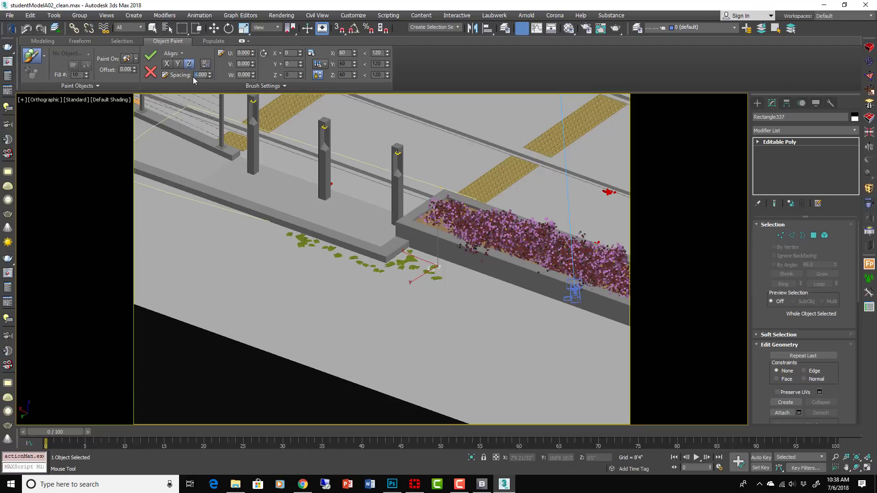
{"action": "type", "text": "4"}
{"action": "key", "text": "Return"}
Step: Reselect the original leaf beside the planter and resume Object Paint with it
{"action": "key", "text": "w"}
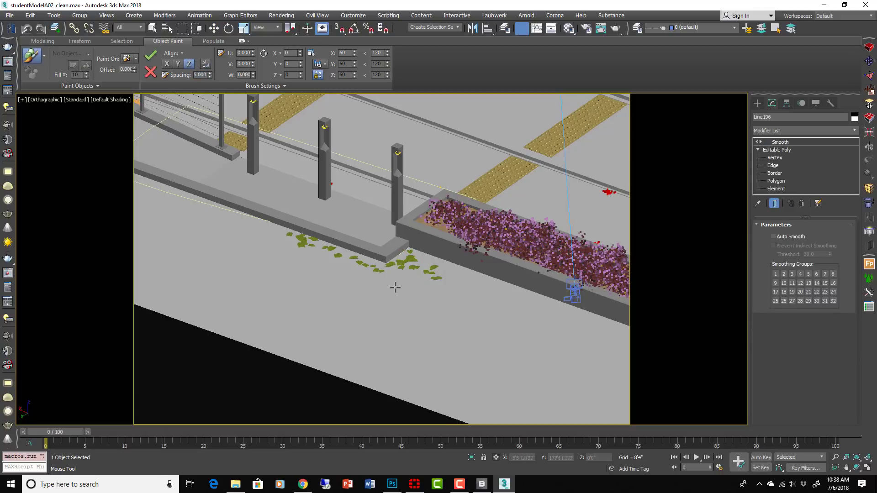
{"action": "left_click", "coordinate": [405, 277]}
{"action": "key", "text": "ctrl+z"}
{"action": "scroll", "coordinate": [407, 292], "scroll_direction": "down", "scroll_amount": 2}
{"action": "scroll", "coordinate": [392, 281], "scroll_direction": "up", "scroll_amount": 5}
{"action": "key", "text": "w"}
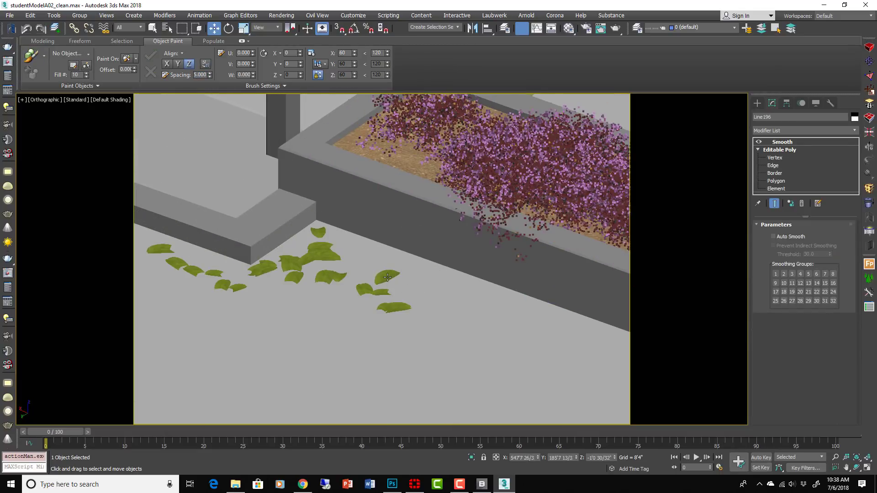
{"action": "left_click", "coordinate": [387, 277]}
{"action": "left_click", "coordinate": [30, 58]}
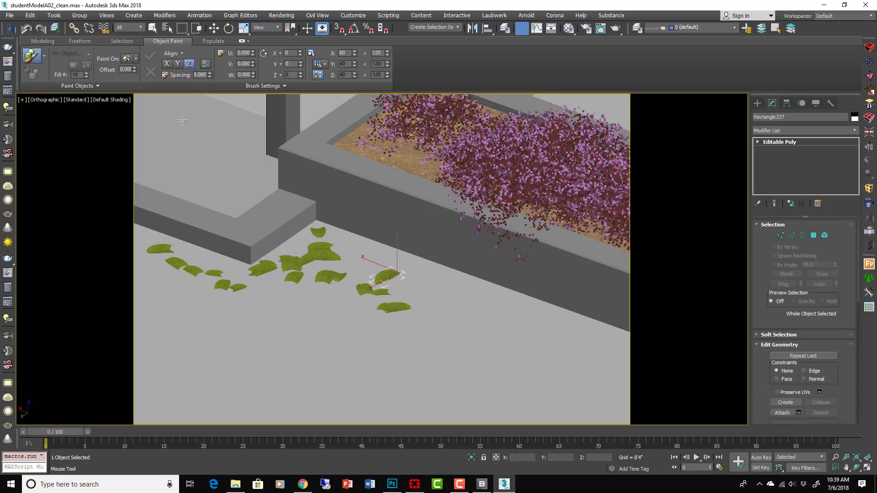
Step: Scatter sparse leaf copies over the paving along the curb and the planter, and commit the painted objects
{"action": "left_click", "coordinate": [451, 333]}
{"action": "left_click", "coordinate": [340, 335]}
{"action": "mouse_move", "coordinate": [282, 334]}
{"action": "left_mouse_down"}
{"action": "mouse_move", "coordinate": [199, 322]}
{"action": "mouse_move", "coordinate": [414, 379]}
{"action": "mouse_move", "coordinate": [352, 323]}
{"action": "mouse_move", "coordinate": [676, 382]}
{"action": "left_mouse_up"}
{"action": "scroll", "coordinate": [593, 347], "scroll_direction": "down", "scroll_amount": 4}
{"action": "left_click_drag", "start_coordinate": [573, 339], "coordinate": [343, 258]}
{"action": "middle_click_drag", "start_coordinate": [336, 259], "coordinate": [564, 292]}
{"action": "mouse_move", "coordinate": [403, 271]}
{"action": "left_mouse_down"}
{"action": "mouse_move", "coordinate": [527, 341]}
{"action": "mouse_move", "coordinate": [425, 337]}
{"action": "mouse_move", "coordinate": [255, 285]}
{"action": "left_mouse_up"}
{"action": "left_click_drag", "start_coordinate": [372, 293], "coordinate": [324, 284]}
{"action": "scroll", "coordinate": [324, 283], "scroll_direction": "down", "scroll_amount": 3}
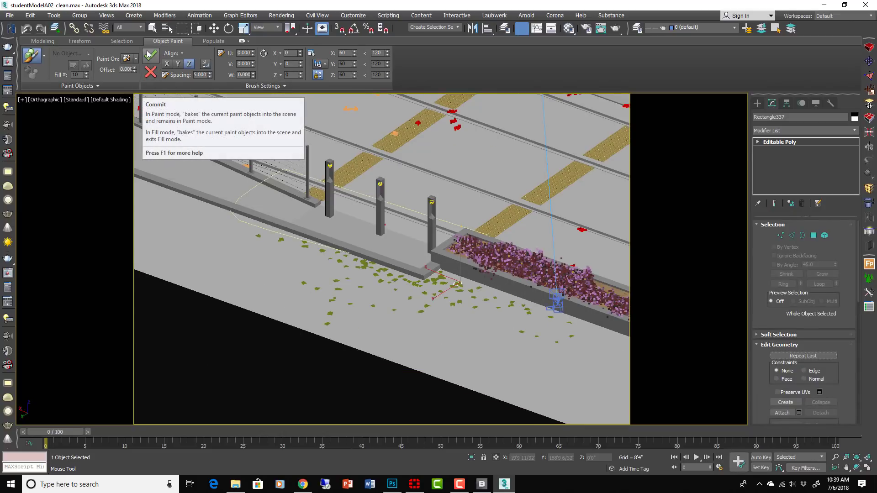
{"action": "left_click", "coordinate": [149, 55]}
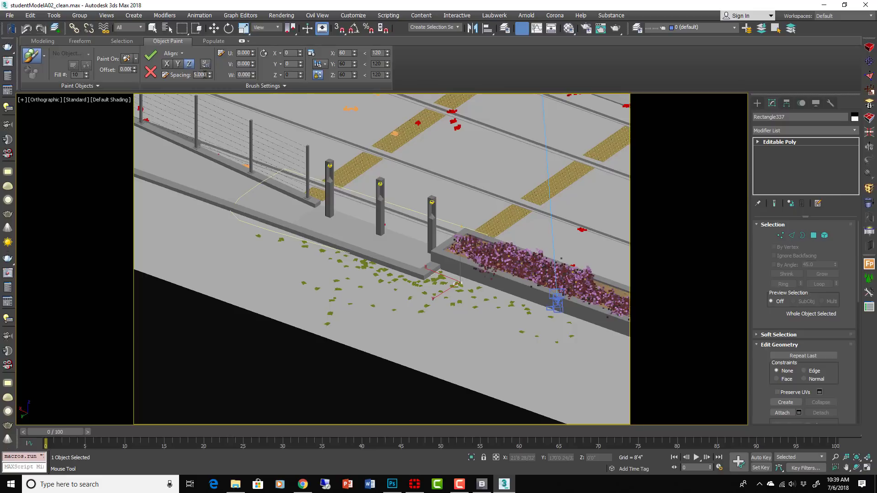
Step: Set the brush spacing to 2 and paint a denser cluster of leaves at the curb corner beside the planter
{"action": "type", "text": "2"}
{"action": "key", "text": "Return"}
{"action": "scroll", "coordinate": [473, 321], "scroll_direction": "up", "scroll_amount": 5}
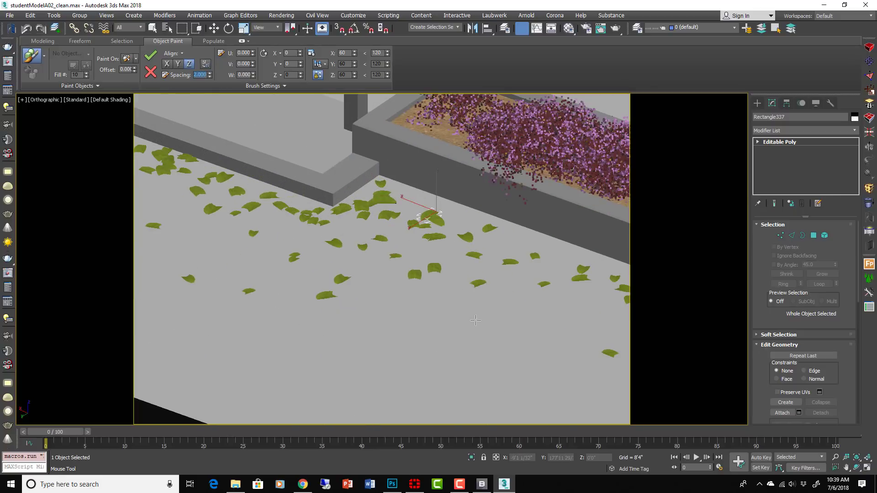
{"action": "mouse_move", "coordinate": [431, 341]}
{"action": "left_mouse_down"}
{"action": "mouse_move", "coordinate": [389, 316]}
{"action": "mouse_move", "coordinate": [403, 302]}
{"action": "left_mouse_up"}
{"action": "key", "text": "ctrl+z"}
{"action": "mouse_move", "coordinate": [430, 231]}
{"action": "left_mouse_down"}
{"action": "mouse_move", "coordinate": [381, 231]}
{"action": "mouse_move", "coordinate": [423, 224]}
{"action": "mouse_move", "coordinate": [481, 251]}
{"action": "mouse_move", "coordinate": [445, 265]}
{"action": "mouse_move", "coordinate": [356, 270]}
{"action": "left_mouse_up"}
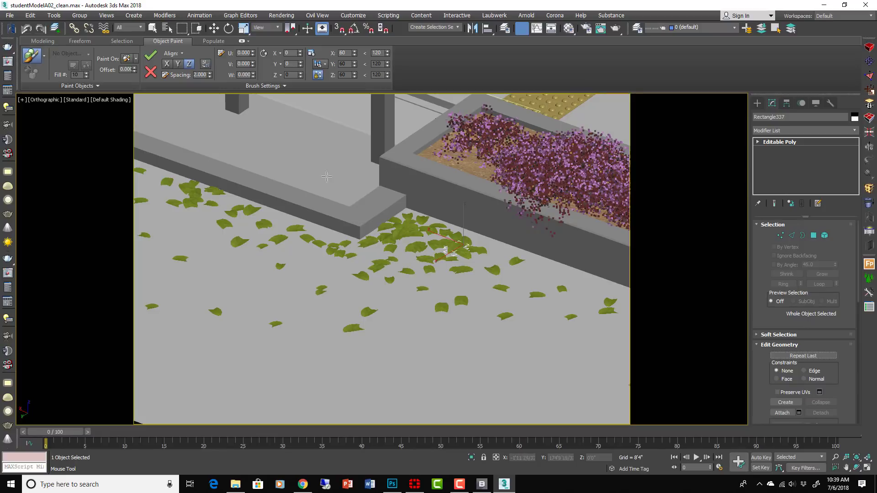
{"action": "scroll", "coordinate": [434, 300], "scroll_direction": "down", "scroll_amount": 5}
{"action": "scroll", "coordinate": [436, 301], "scroll_direction": "up", "scroll_amount": 2}
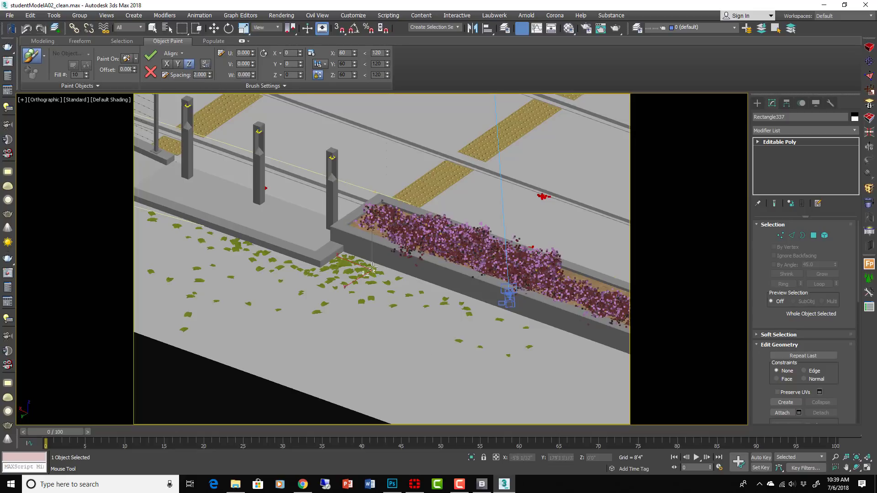
{"action": "left_click", "coordinate": [151, 74]}
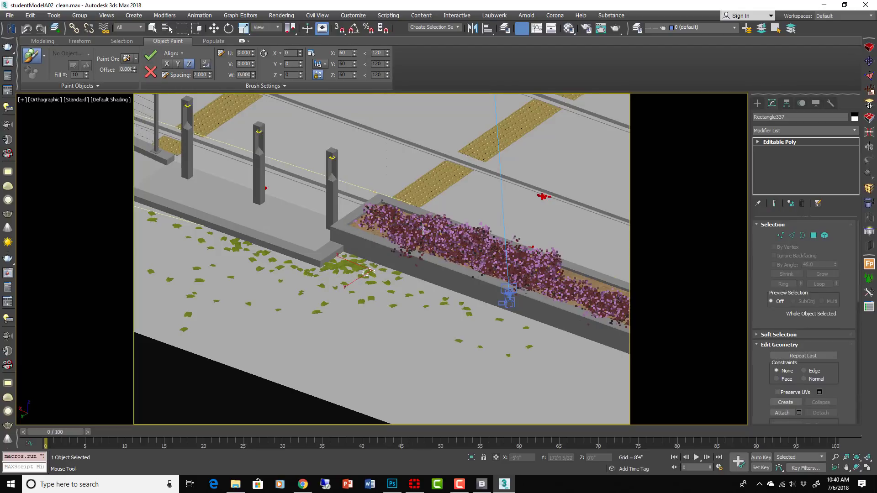
Step: Paint a small group of leaves across the street, between the near corner of the far planter and the bollards
{"action": "scroll", "coordinate": [438, 226], "scroll_direction": "down", "scroll_amount": 5}
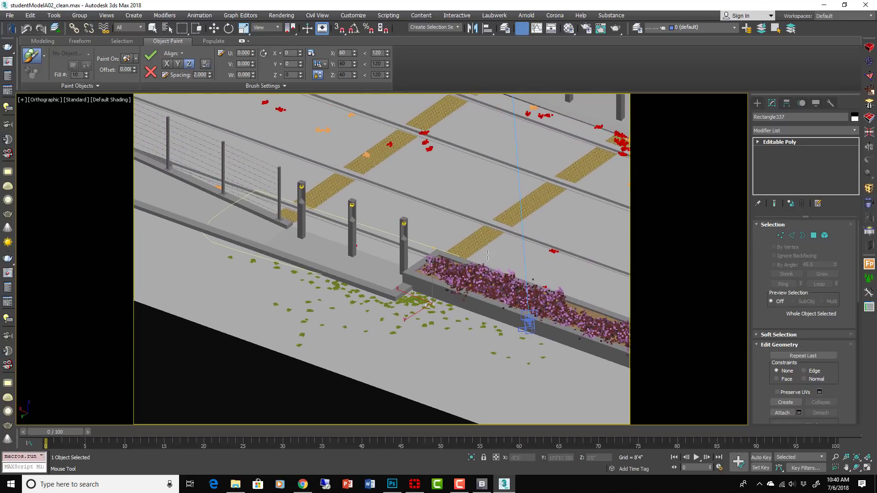
{"action": "scroll", "coordinate": [501, 345], "scroll_direction": "up", "scroll_amount": 2}
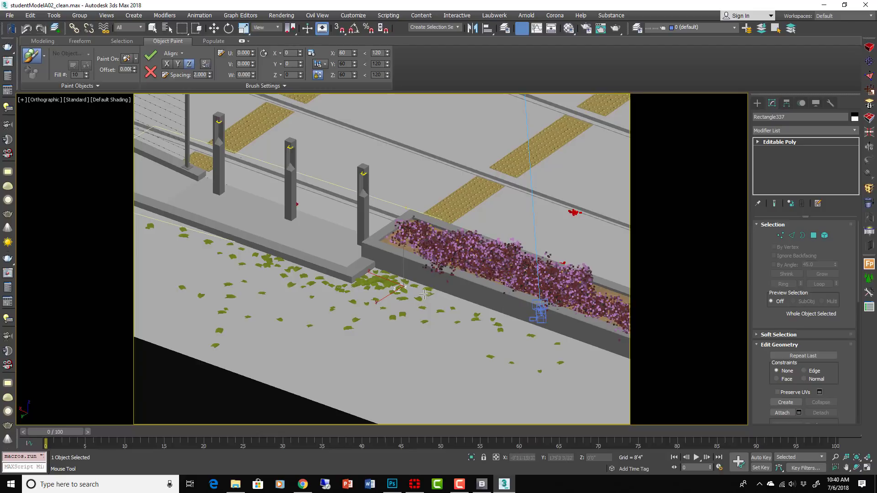
{"action": "scroll", "coordinate": [465, 351], "scroll_direction": "down", "scroll_amount": 2}
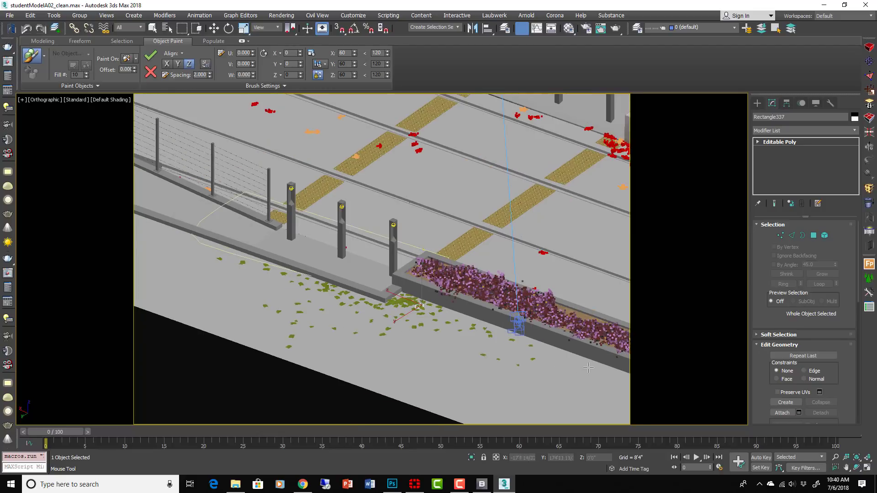
{"action": "scroll", "coordinate": [406, 292], "scroll_direction": "down", "scroll_amount": 2}
{"action": "middle_click_drag", "start_coordinate": [406, 293], "coordinate": [379, 342]}
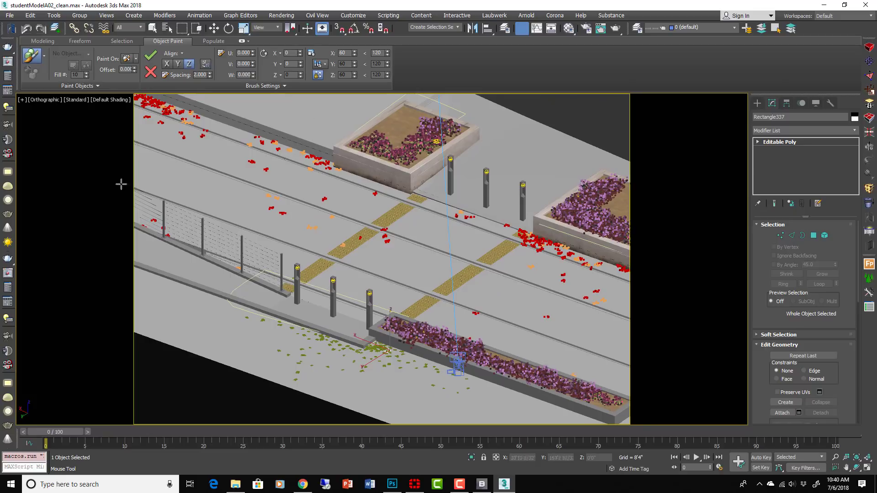
{"action": "scroll", "coordinate": [383, 356], "scroll_direction": "up", "scroll_amount": 2}
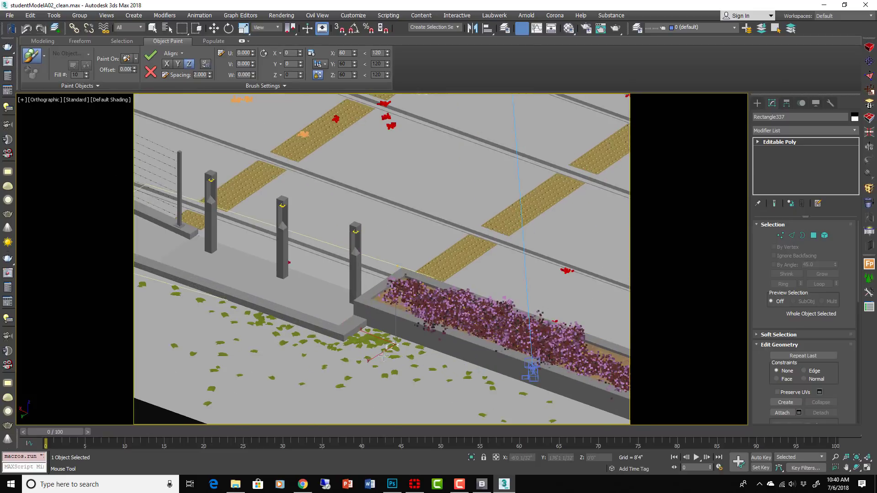
{"action": "scroll", "coordinate": [436, 276], "scroll_direction": "up", "scroll_amount": 2}
{"action": "mouse_move", "coordinate": [444, 179]}
{"action": "left_mouse_down"}
{"action": "mouse_move", "coordinate": [432, 201]}
{"action": "mouse_move", "coordinate": [413, 206]}
{"action": "mouse_move", "coordinate": [474, 215]}
{"action": "left_mouse_up"}
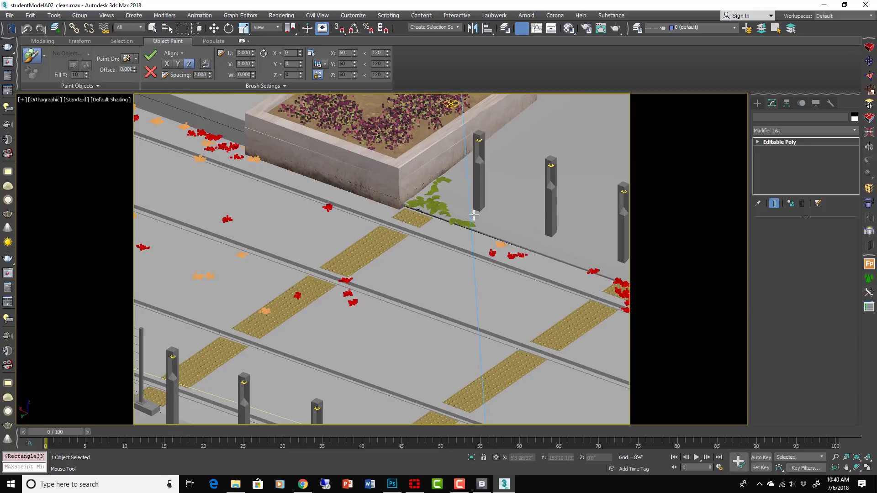
{"action": "left_click", "coordinate": [459, 187]}
{"action": "left_click", "coordinate": [461, 173]}
{"action": "left_click", "coordinate": [469, 161]}
{"action": "scroll", "coordinate": [466, 219], "scroll_direction": "down", "scroll_amount": 4}
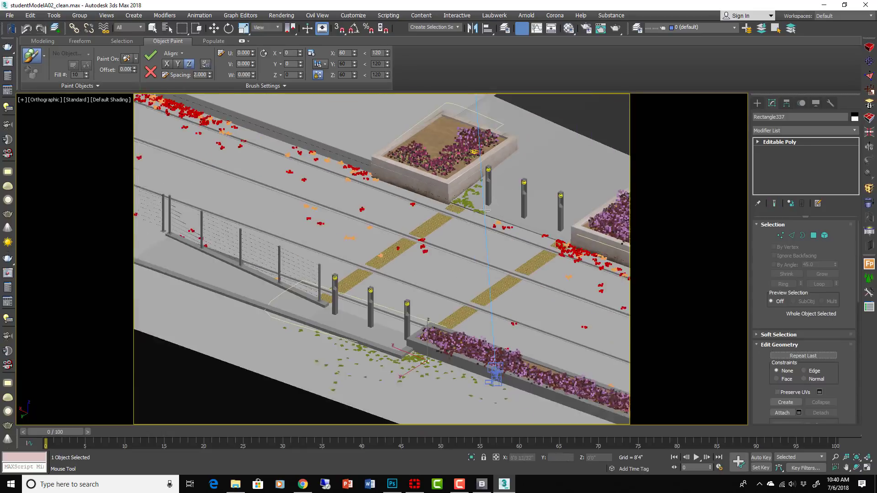
{"action": "scroll", "coordinate": [408, 272], "scroll_direction": "up", "scroll_amount": 3}
{"action": "middle_click_drag", "start_coordinate": [274, 207], "coordinate": [424, 255]}
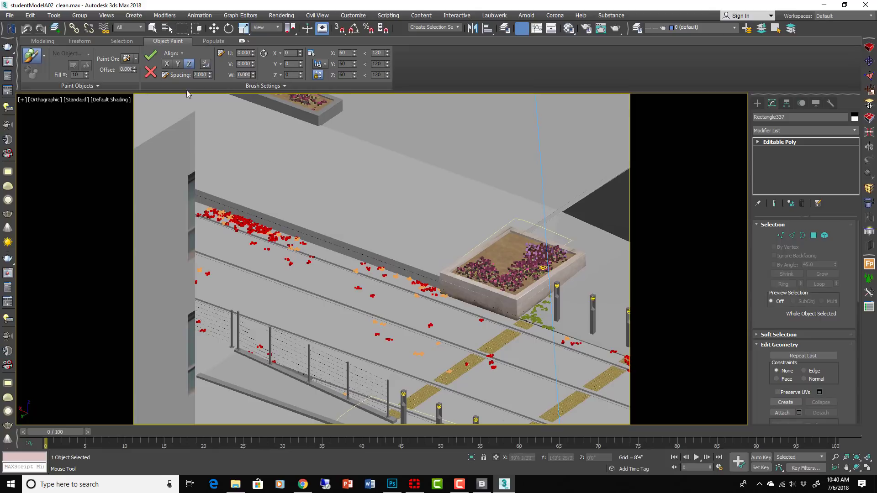
Step: Commit the painted leaves and, with the brush spacing at 5, scatter sparse leaves over the sidewalk between the curb and the planters
{"action": "left_click", "coordinate": [151, 56]}
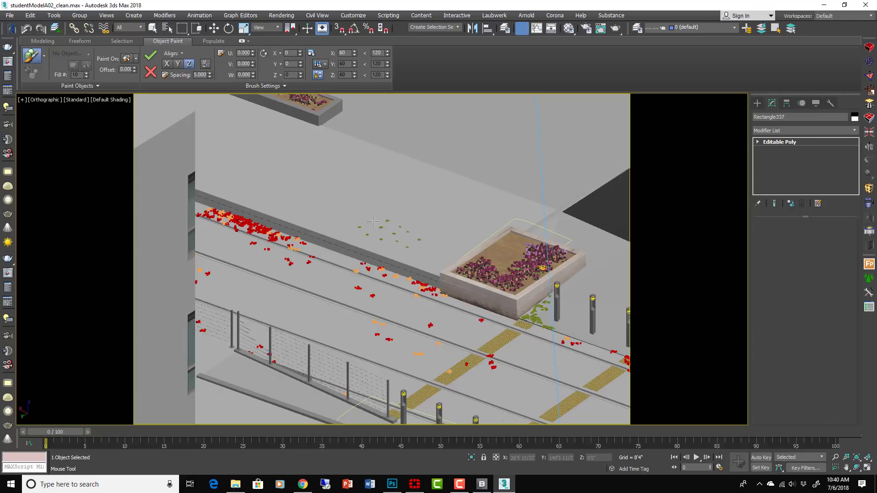
{"action": "left_click_drag", "start_coordinate": [350, 208], "coordinate": [297, 216]}
{"action": "left_click_drag", "start_coordinate": [404, 255], "coordinate": [415, 261]}
{"action": "left_click_drag", "start_coordinate": [308, 176], "coordinate": [250, 171]}
{"action": "middle_click_drag", "start_coordinate": [327, 192], "coordinate": [463, 210]}
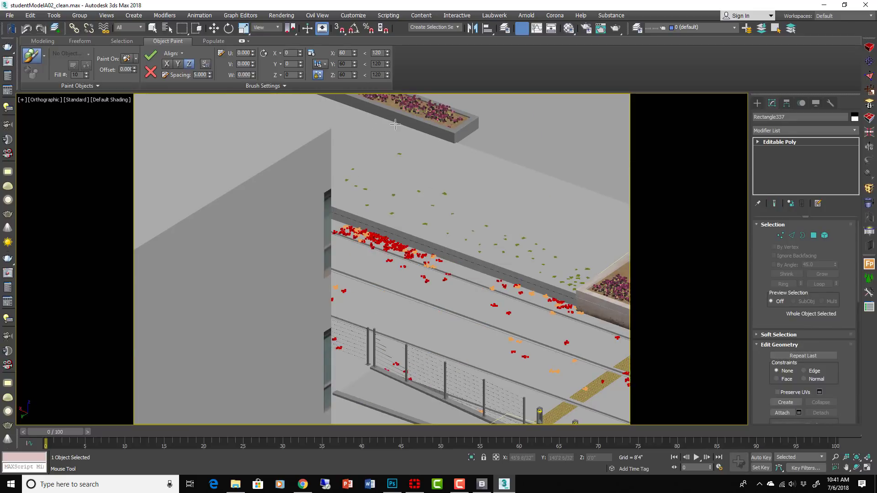
{"action": "left_click_drag", "start_coordinate": [396, 123], "coordinate": [475, 157]}
{"action": "left_click_drag", "start_coordinate": [335, 119], "coordinate": [342, 126]}
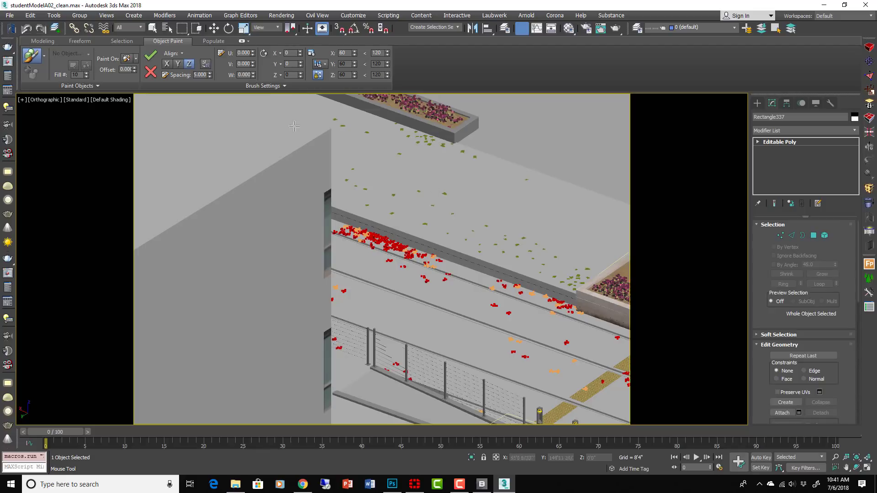
Step: Switch the viewport to PhysCamera003 and paint a few leaves on the ground in the near foreground of the camera view
{"action": "scroll", "coordinate": [433, 187], "scroll_direction": "down", "scroll_amount": 8}
{"action": "key", "text": "c"}
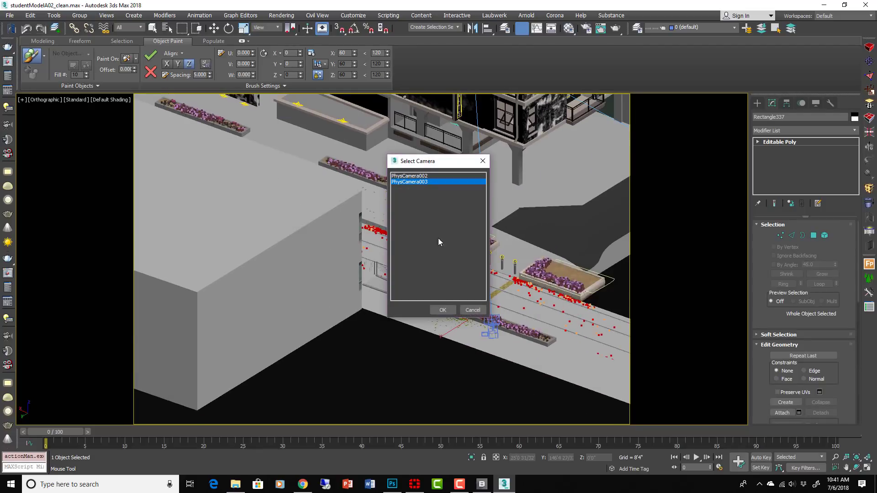
{"action": "left_click", "coordinate": [442, 310]}
{"action": "mouse_move", "coordinate": [173, 404]}
{"action": "left_mouse_down"}
{"action": "mouse_move", "coordinate": [161, 392]}
{"action": "mouse_move", "coordinate": [161, 409]}
{"action": "left_mouse_up"}
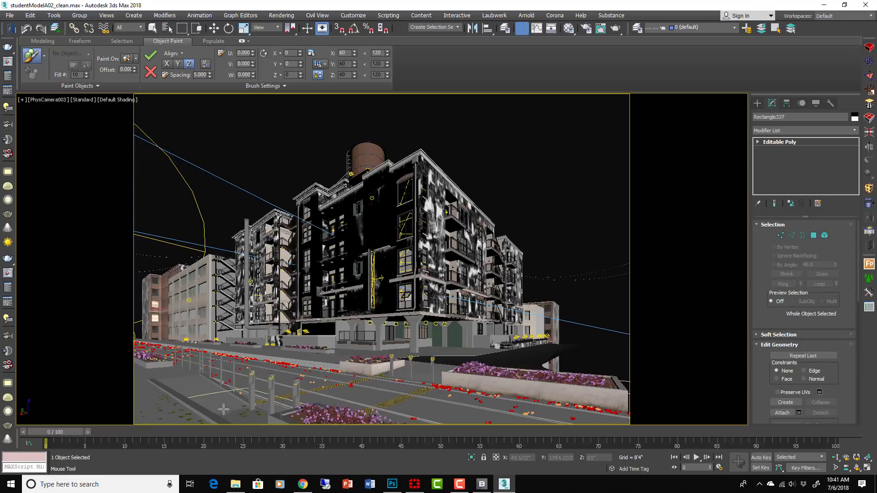
Step: Set the brush spacing to 4 and undo the last painting change, leaving Object Paint with nothing selected
{"action": "double_click", "coordinate": [201, 75]}
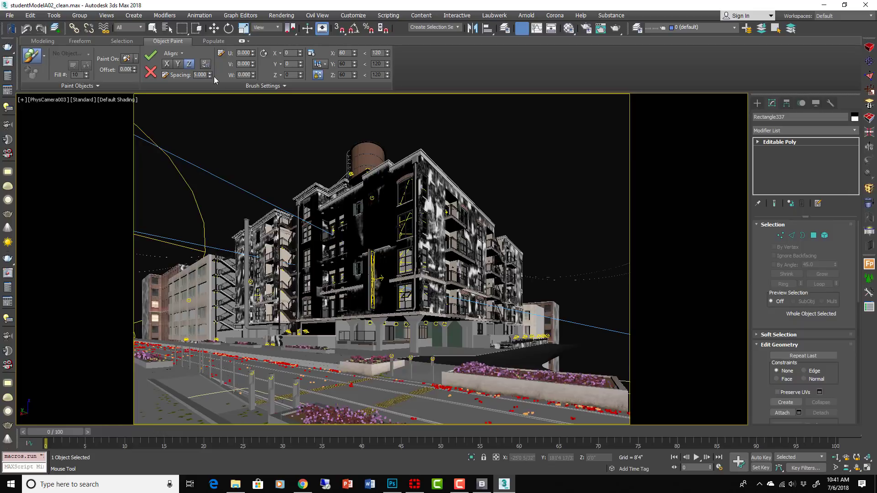
{"action": "type", "text": "15"}
{"action": "key", "text": "Return"}
{"action": "key", "text": "ctrl+z"}
{"action": "key", "text": "w"}
{"action": "left_click", "coordinate": [574, 233]}
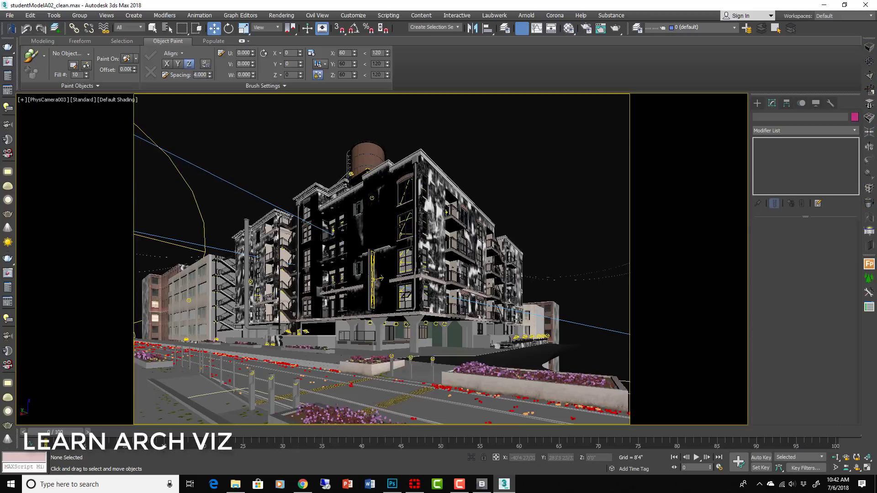